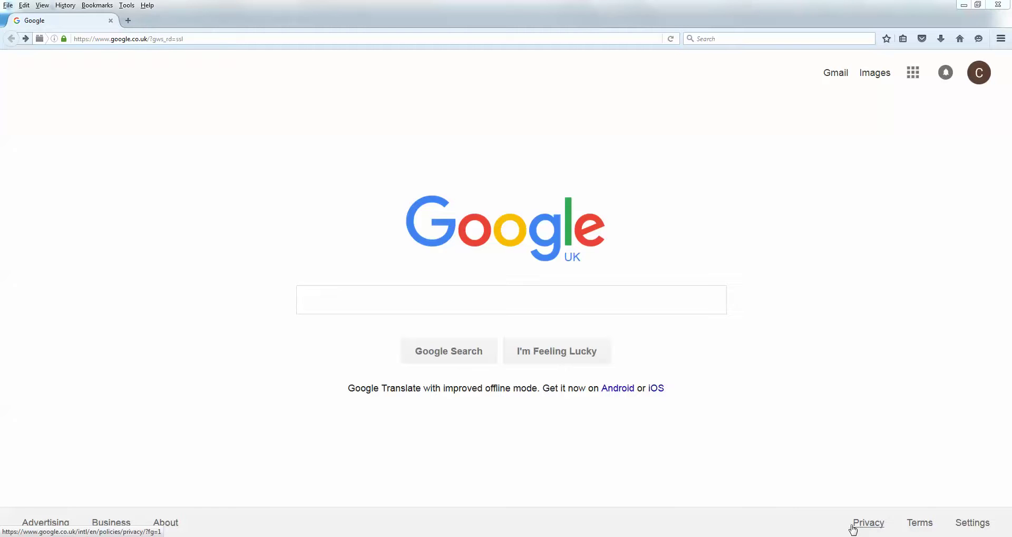
Search Google for 'gp radiology request form' using the suggestion offered after typing 'gp'.
left_click(467, 300)
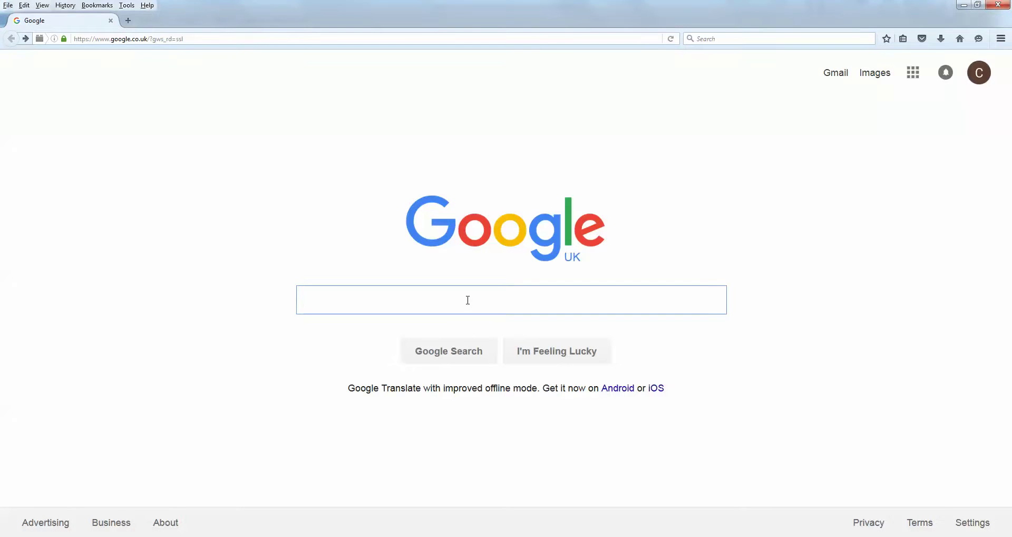
type("gp")
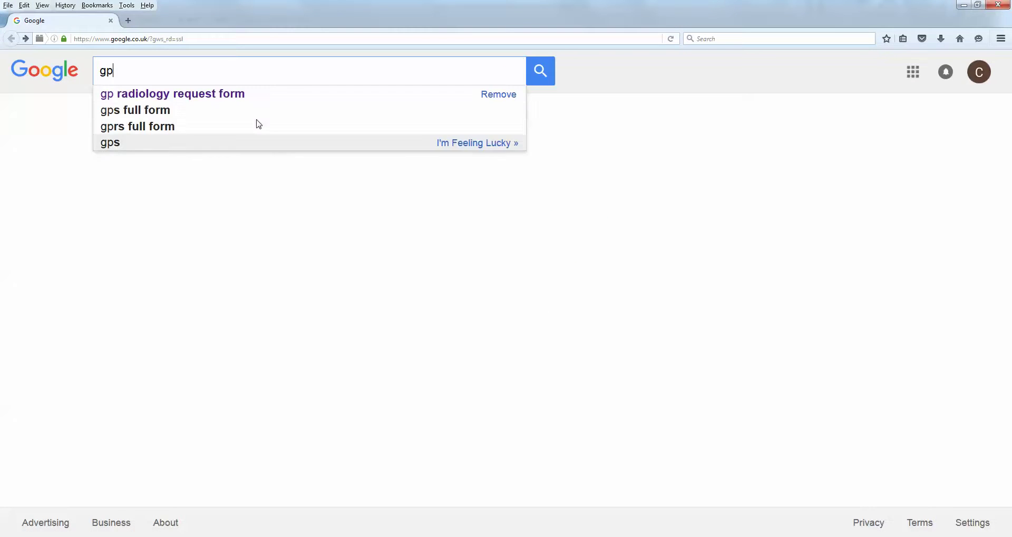
left_click(239, 94)
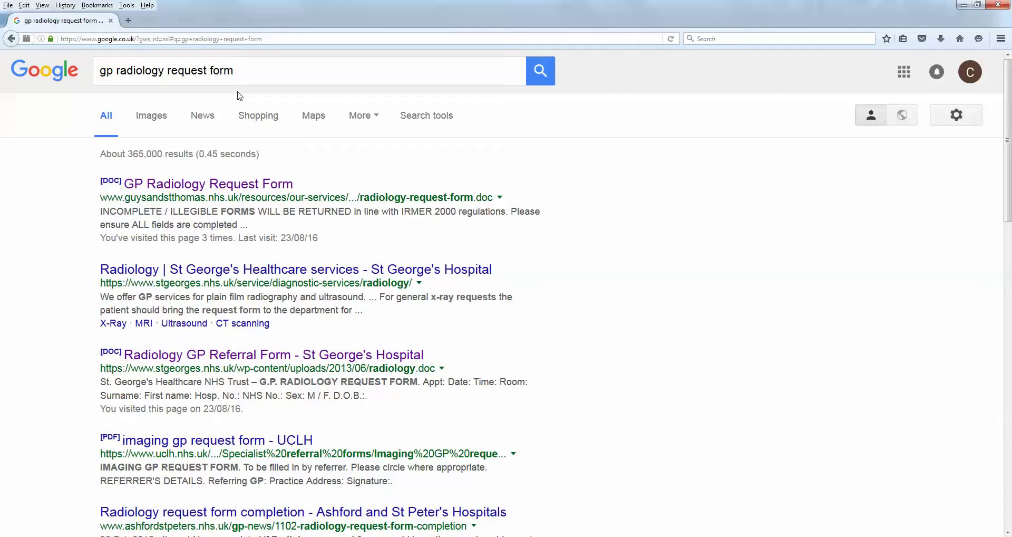
Download radiology-request-form.doc from the first result and open it in Microsoft Word.
left_click(222, 185)
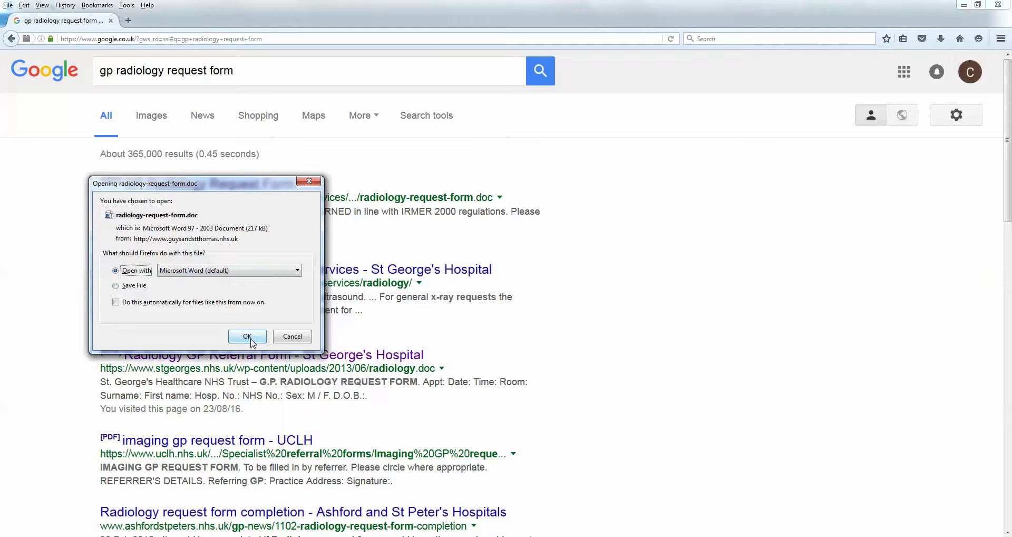
left_click(247, 336)
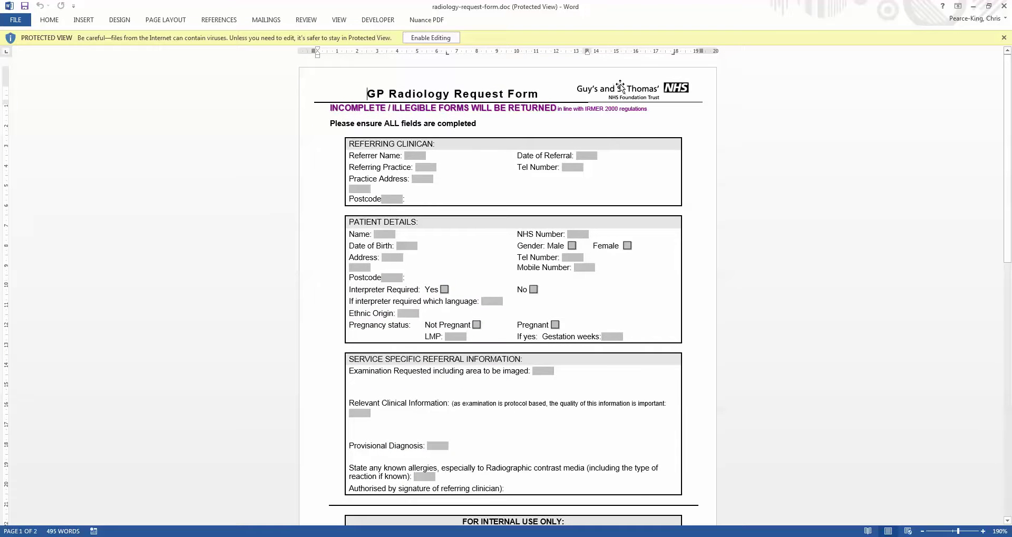
Enable editing and type two lines of test text into the Referrer Name field.
left_click(437, 39)
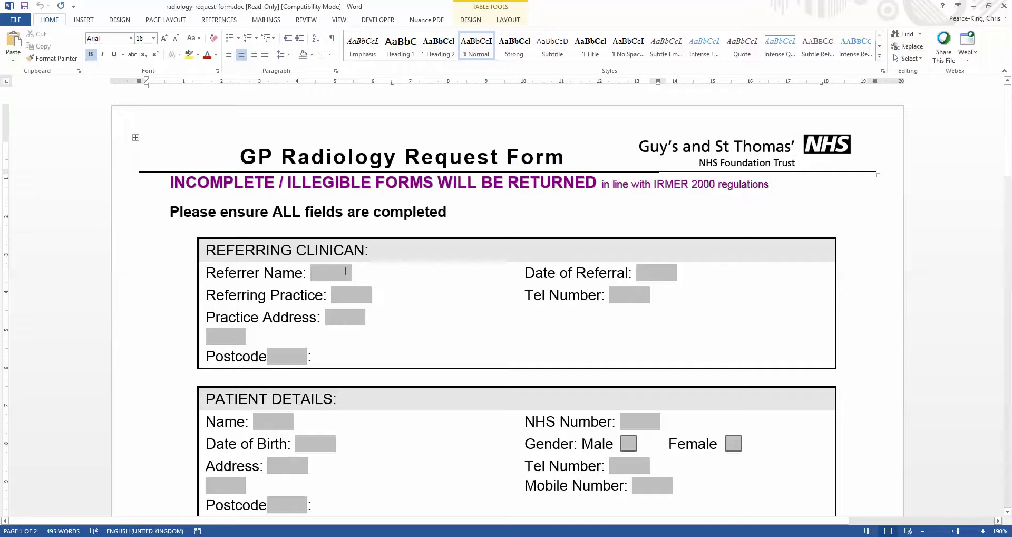
left_click(345, 272)
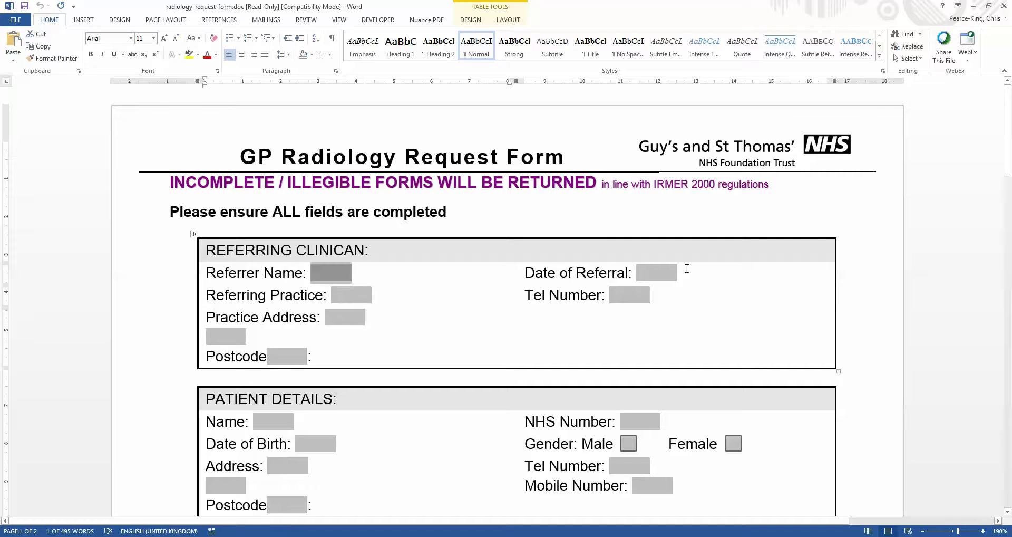
left_click(663, 274)
left_click(337, 275)
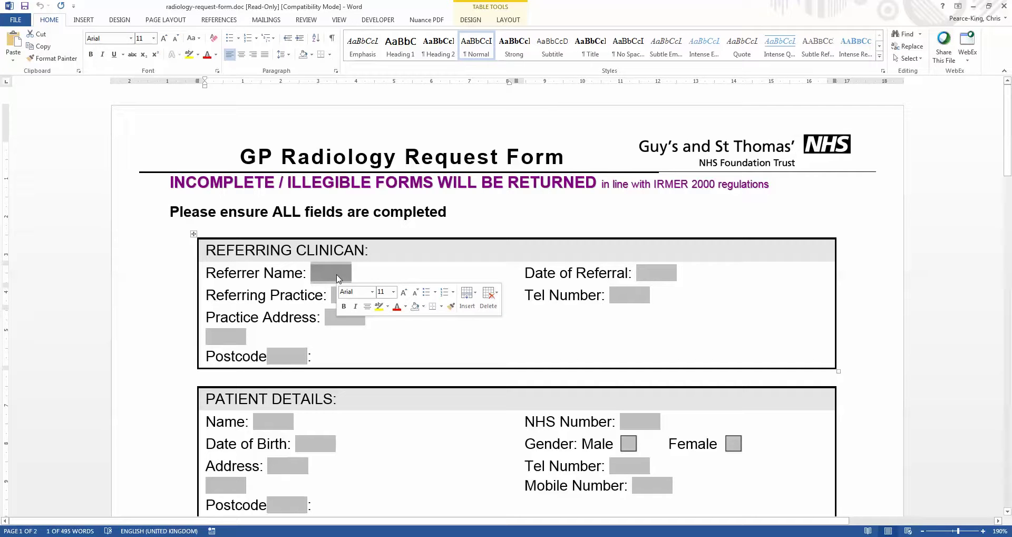
type("lksjdlsjdasds")
key("Return")
type("dsadasdlkjsdlaskjd")
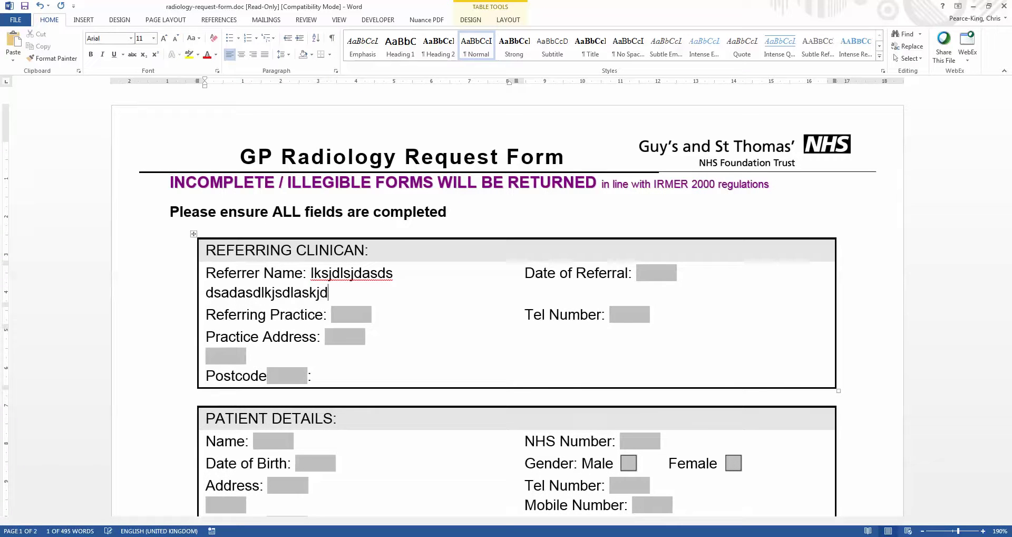
Type test text into Date of Referral, then undo all trial entries so fields are blank.
left_click(659, 275)
type("sads")
key("Return")
type("sd")
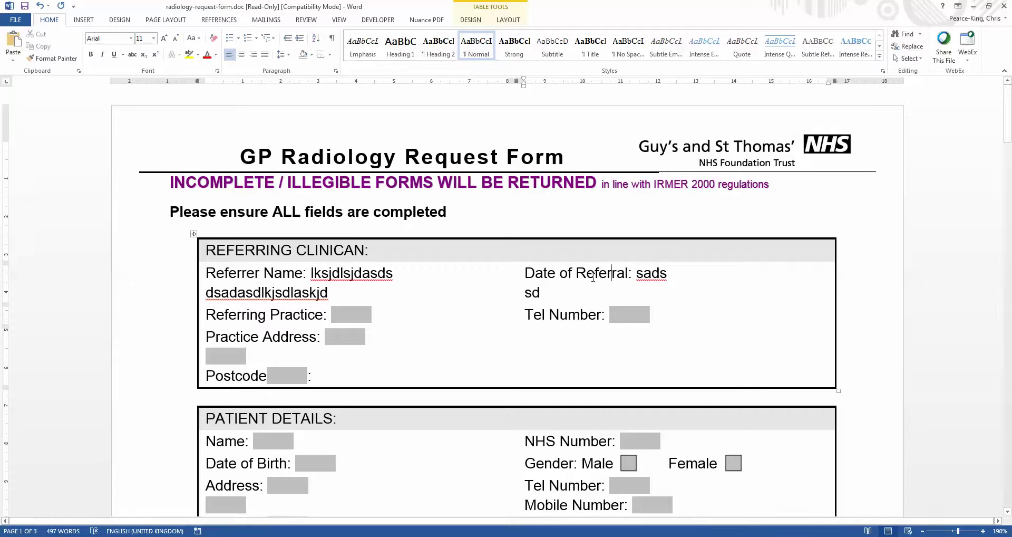
left_click_drag(610, 278, 526, 275)
type("asdasd")
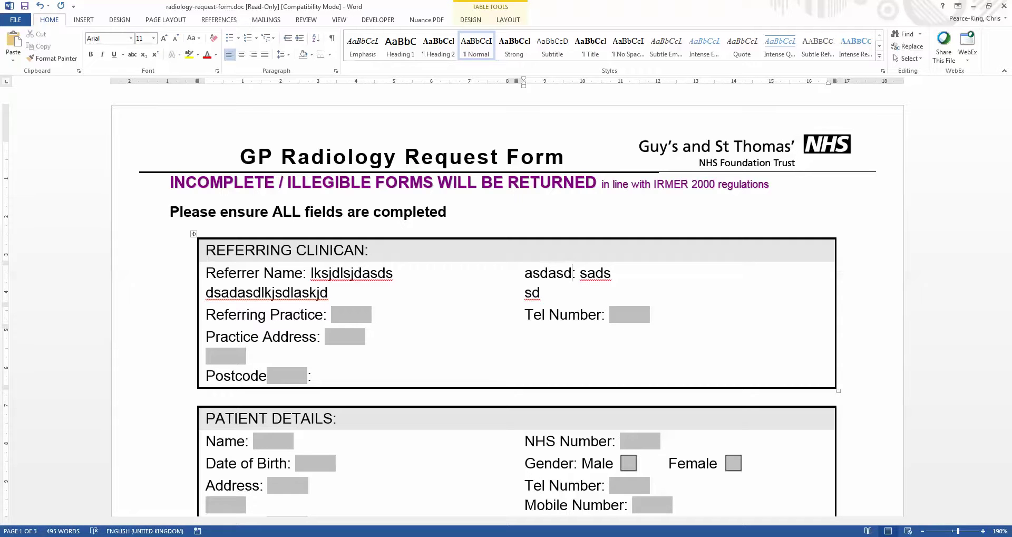
key("ctrl+z")
key("ctrl+z")
key("ctrl+z")
key("ctrl+z")
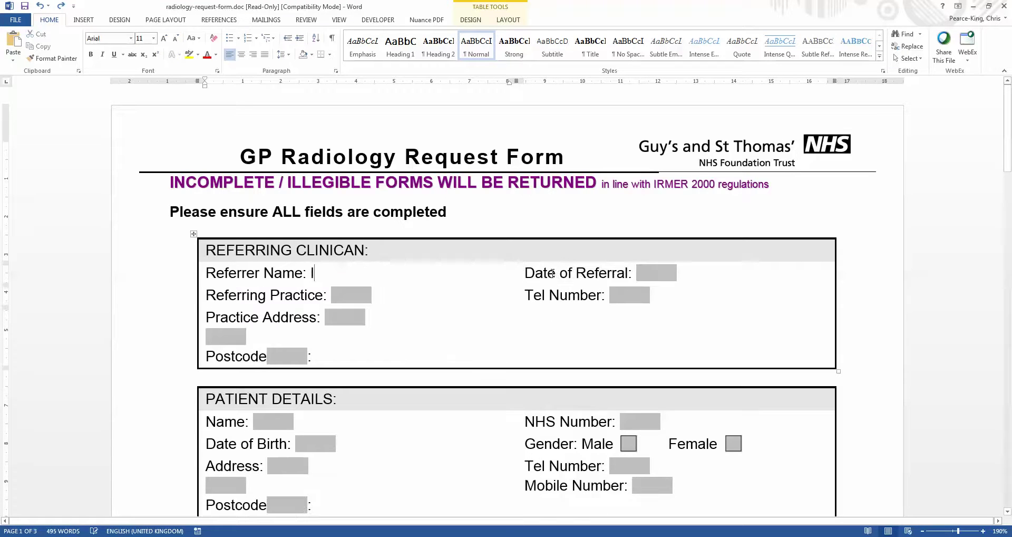
left_click(441, 214)
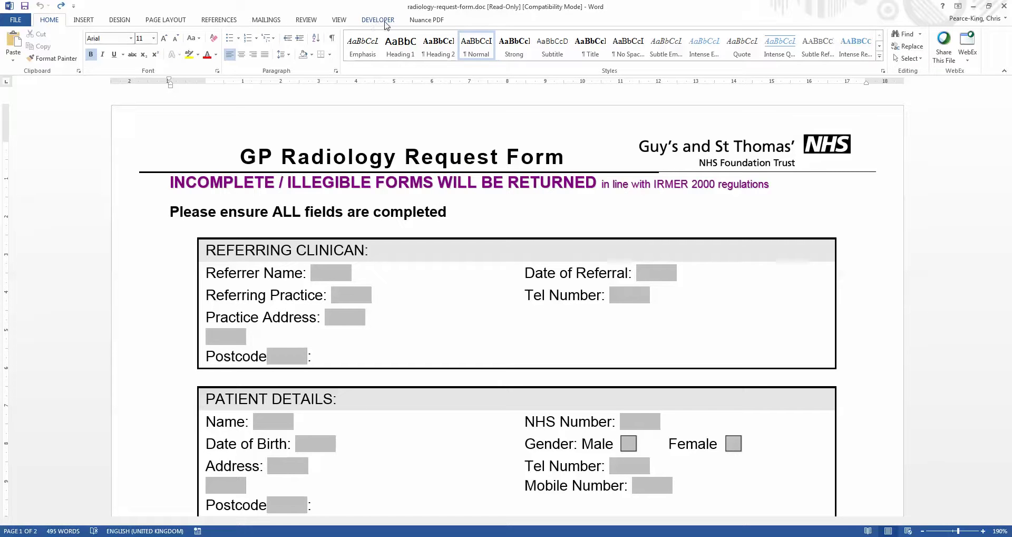
Open the Restrict Editing pane from the Developer tab's Protect group.
left_click(381, 23)
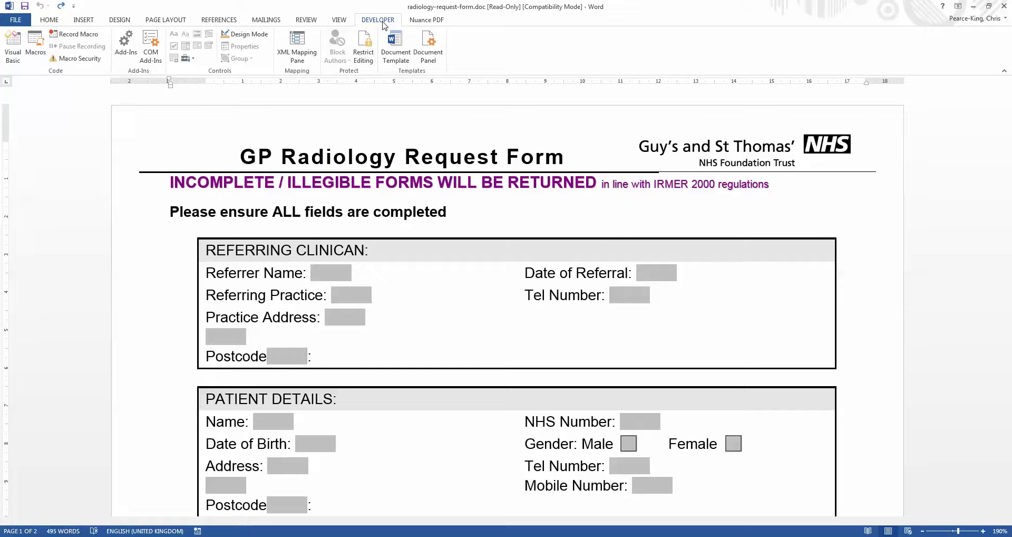
left_click(365, 52)
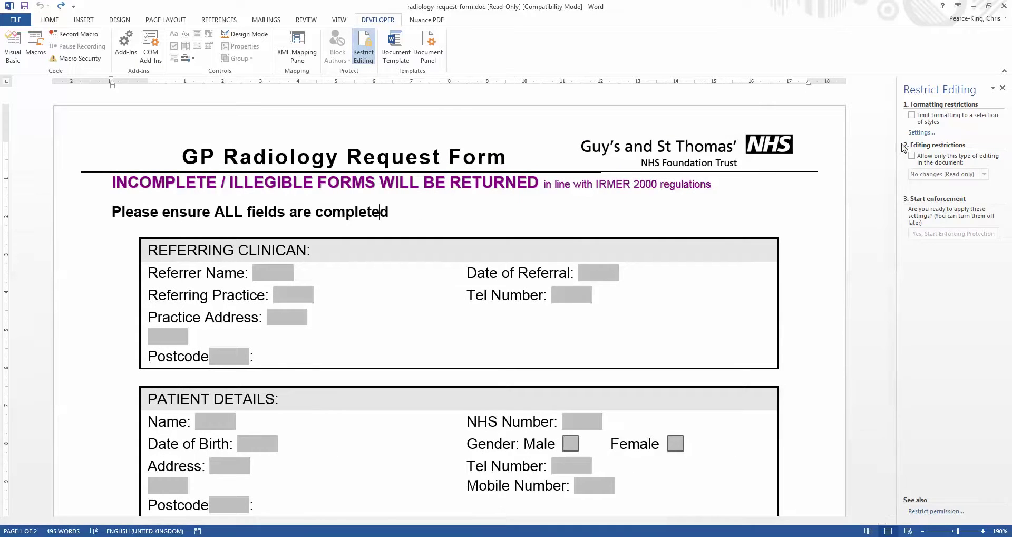
Restrict editing to Filling in forms and start enforcing protection without a password.
left_click(912, 115)
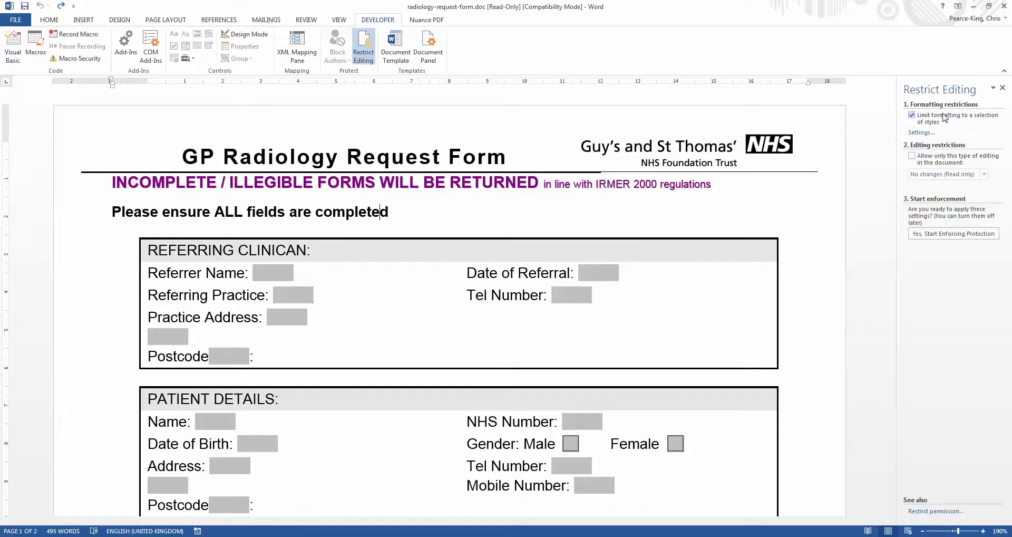
left_click(911, 115)
left_click(912, 155)
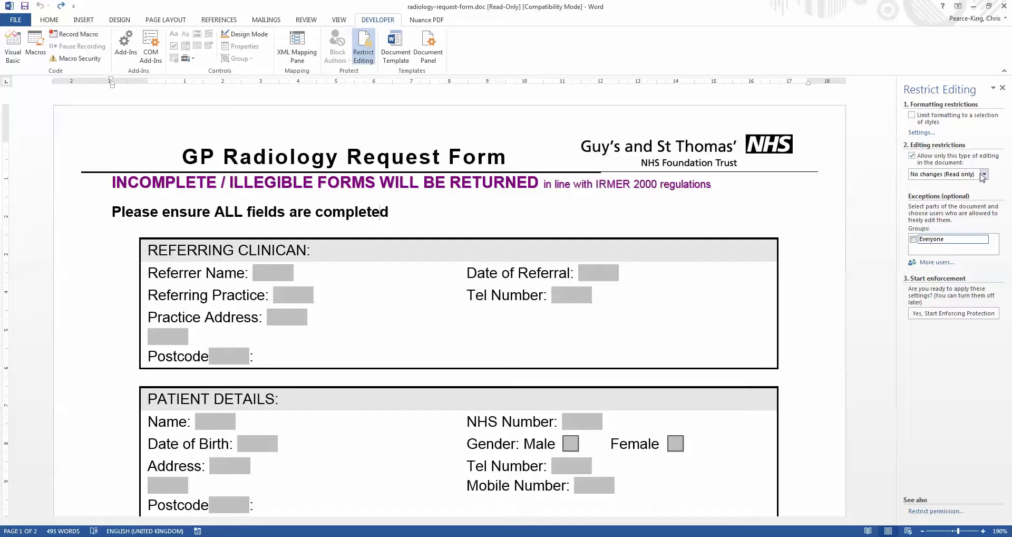
left_click(984, 175)
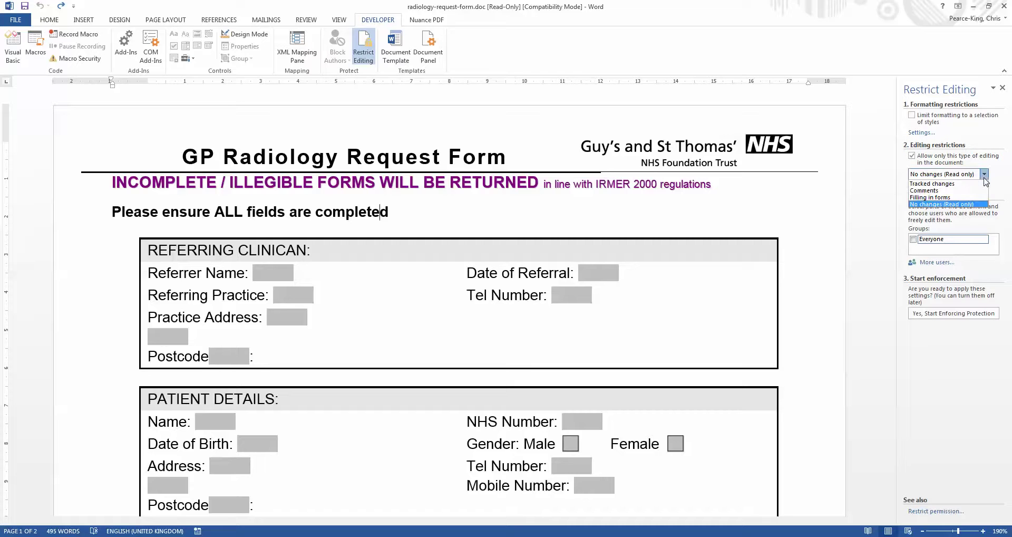
left_click(965, 197)
left_click(957, 233)
left_click(525, 315)
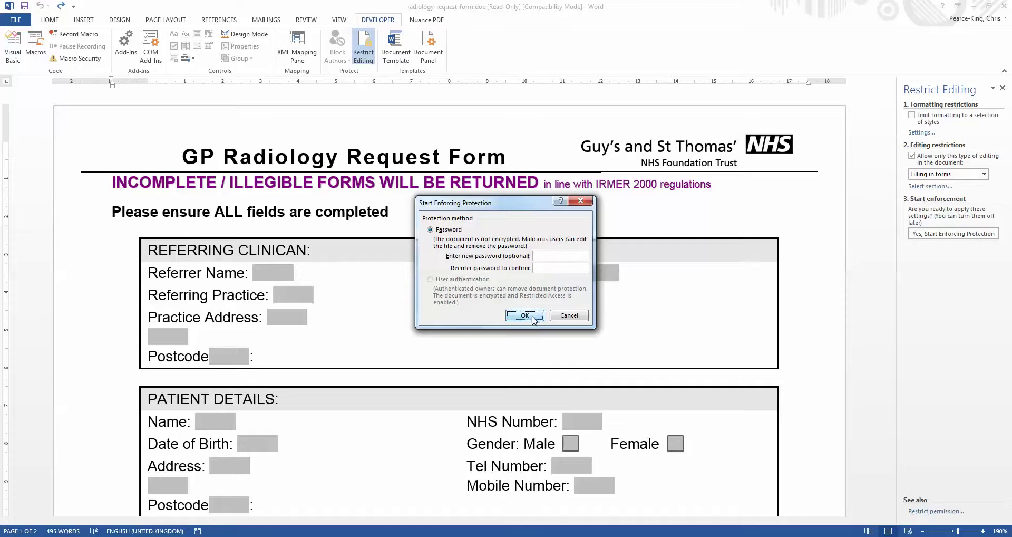
Type test entries into the Referrer Name, Date of Referral and Tel Number fields.
type("ssadasdasd")
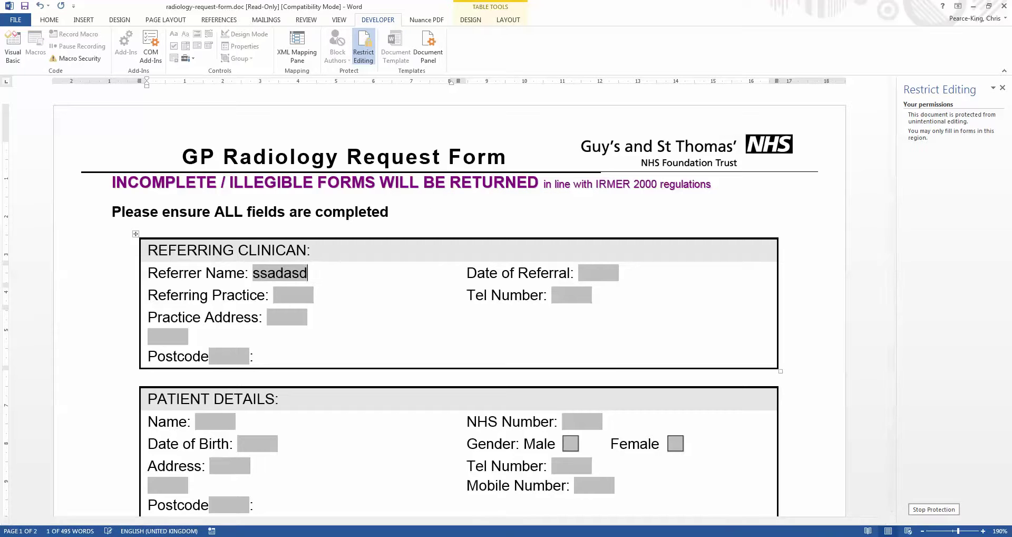
key("Tab")
type("l.m,lkkjlk")
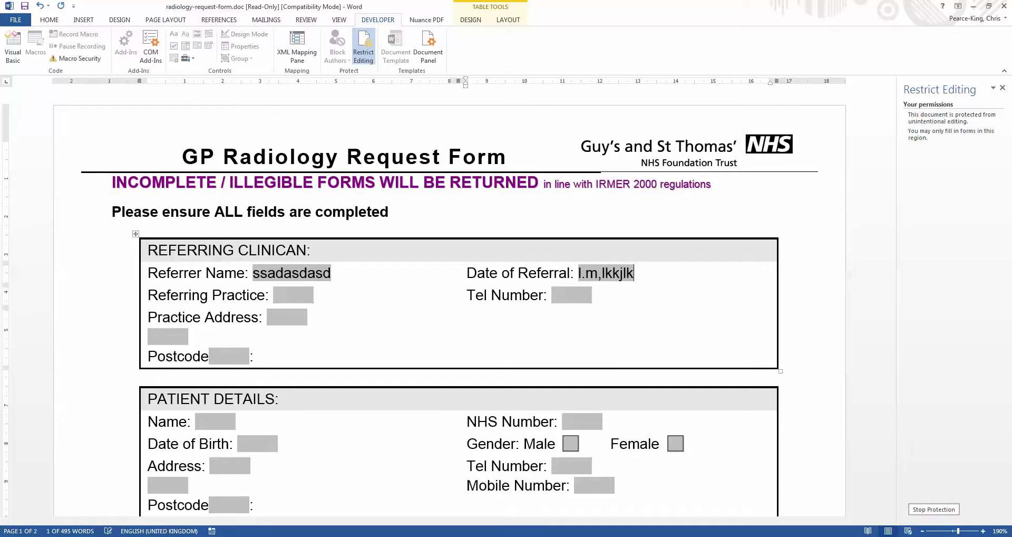
key("Tab")
key("Tab")
type("dsffdsf")
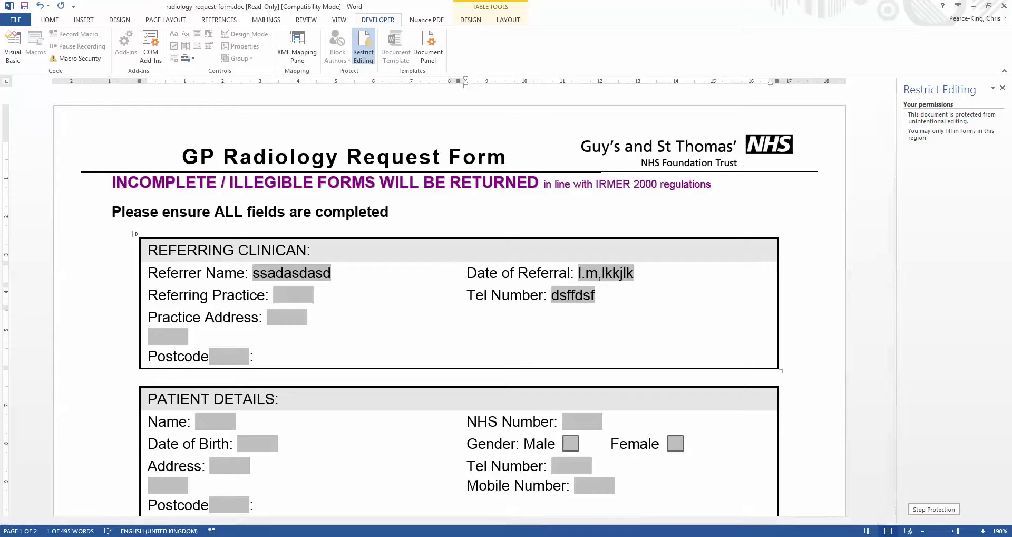
key("Home")
type("s")
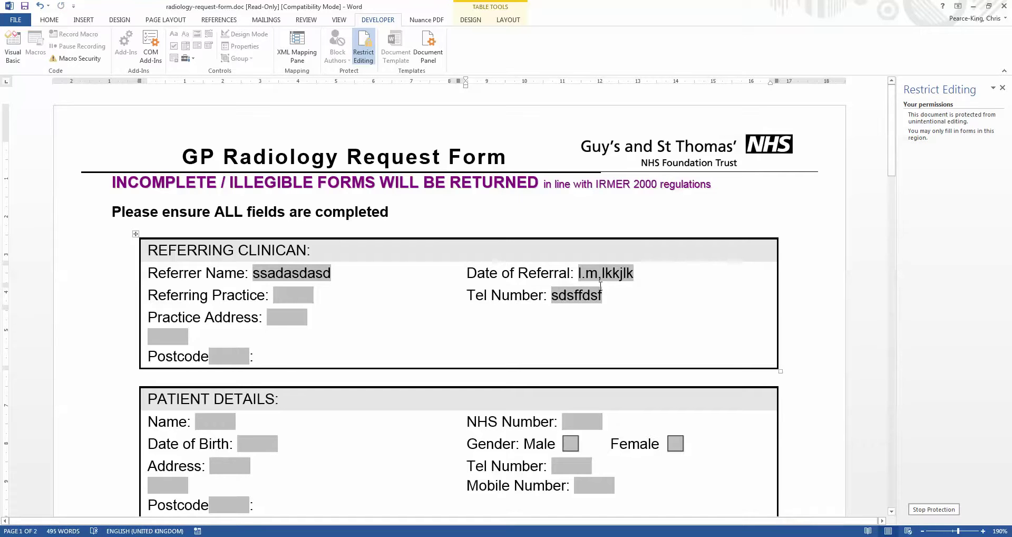
left_click(315, 273)
Enter 'address line 1' plus extra test lines in Practice Address, then return to Firefox.
left_click(294, 323)
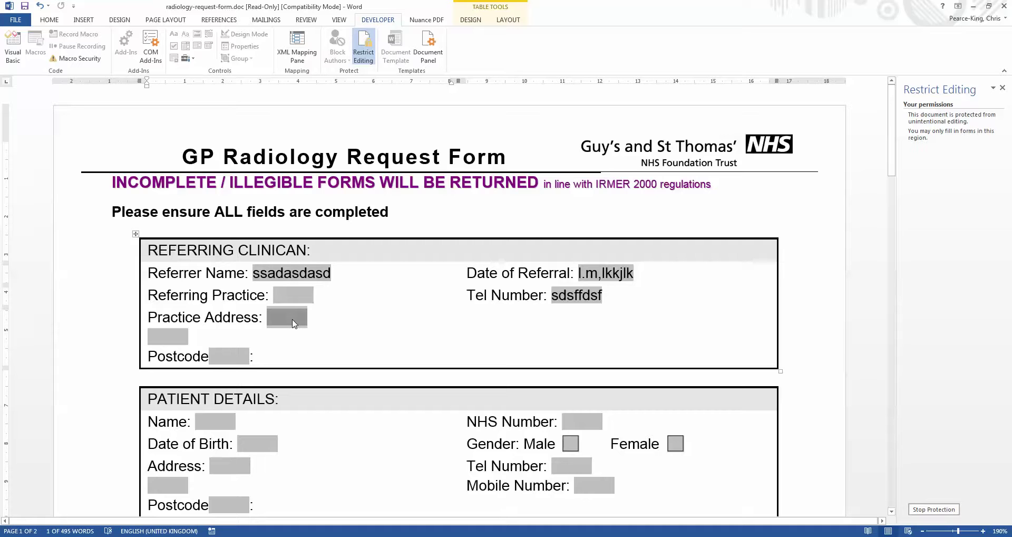
type("address")
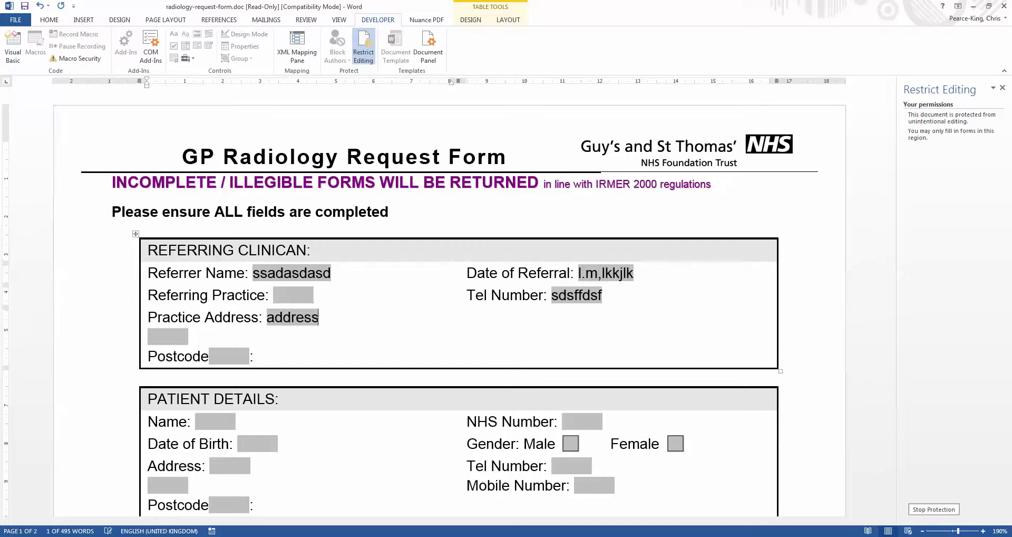
type(" line 1")
key("Return")
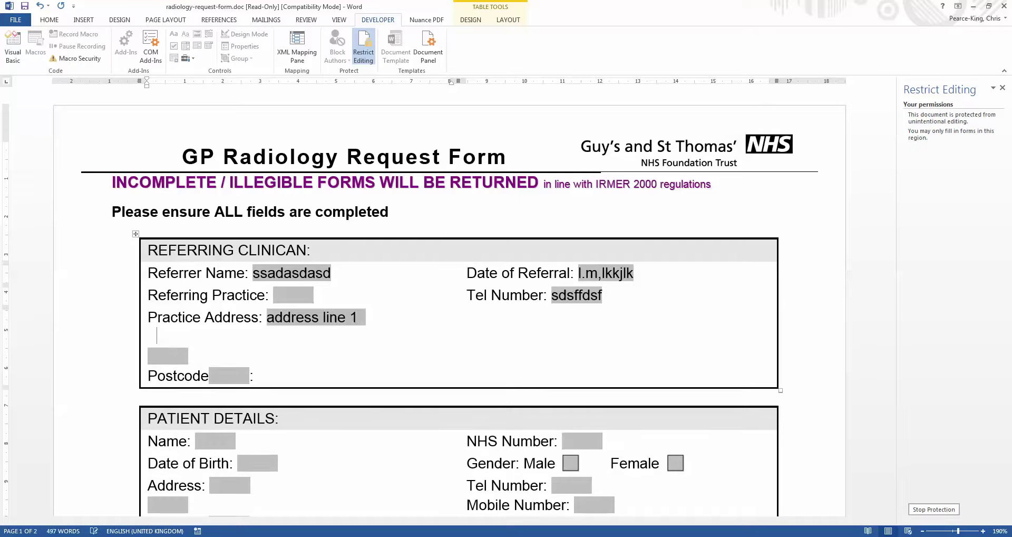
key("Return")
type("asdas")
key("Return")
key("Return")
type("sa")
key("Return")
type("asd")
key("Return")
type("as")
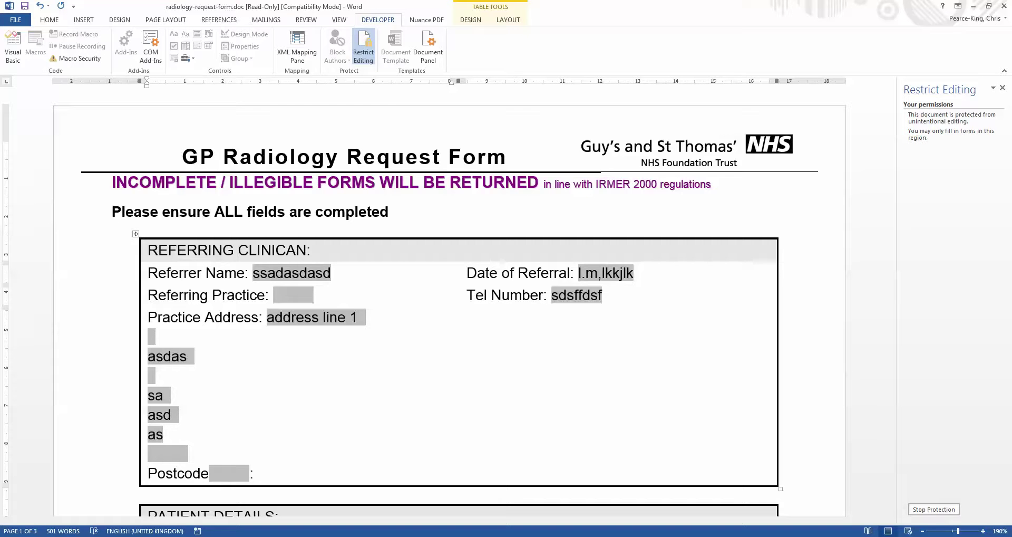
key("alt+Tab")
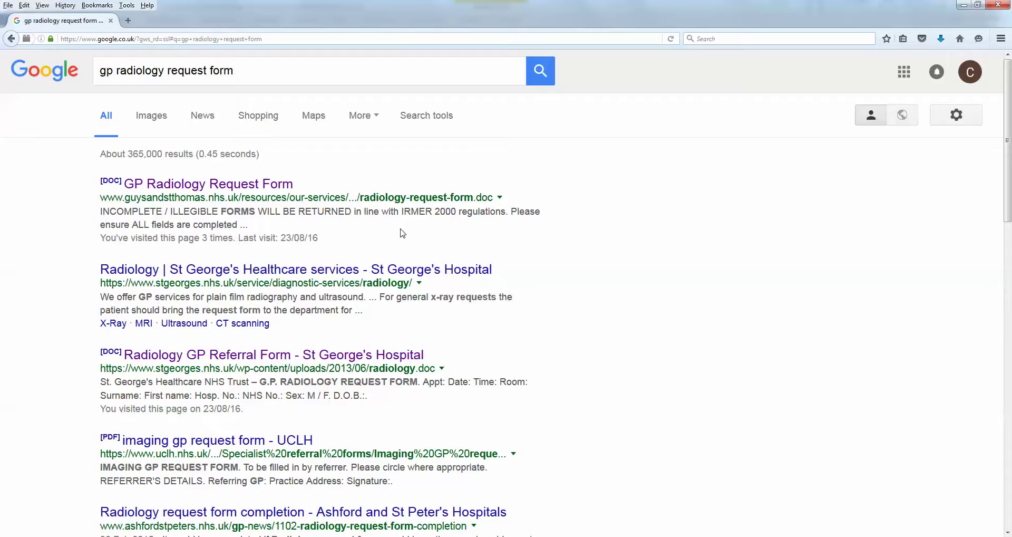
Download the St George's Radiology GP Referral Form and open it editable in Word.
left_click(292, 356)
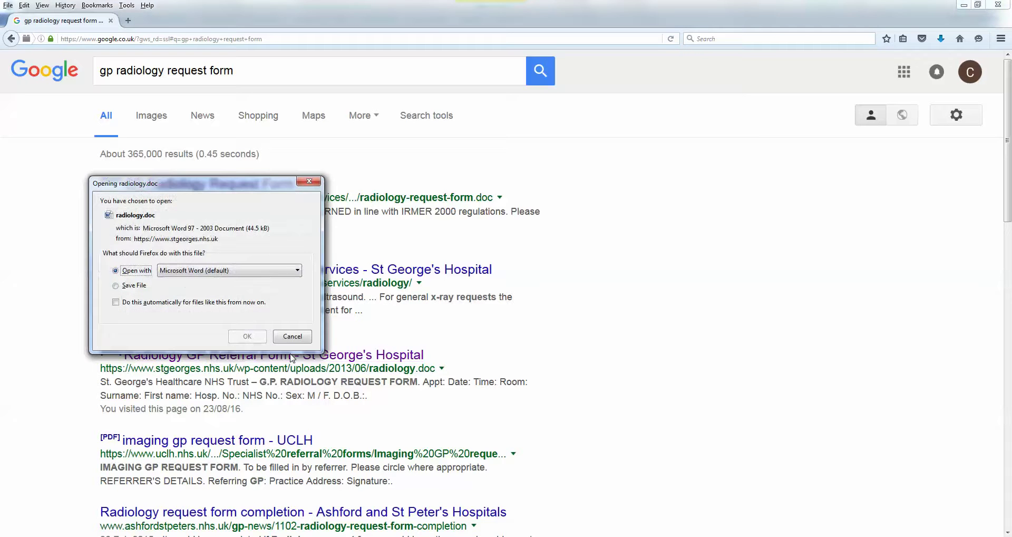
left_click(247, 336)
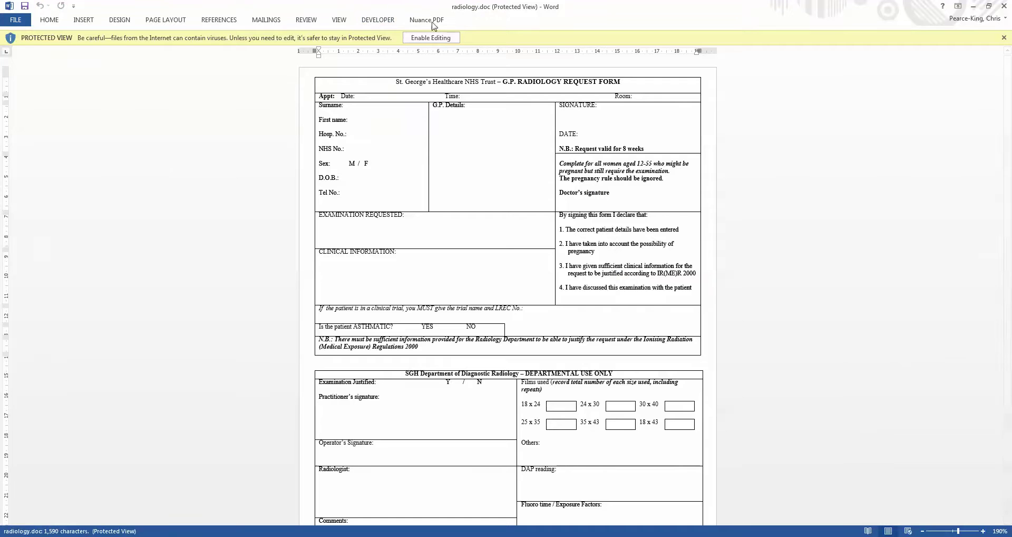
left_click(438, 38)
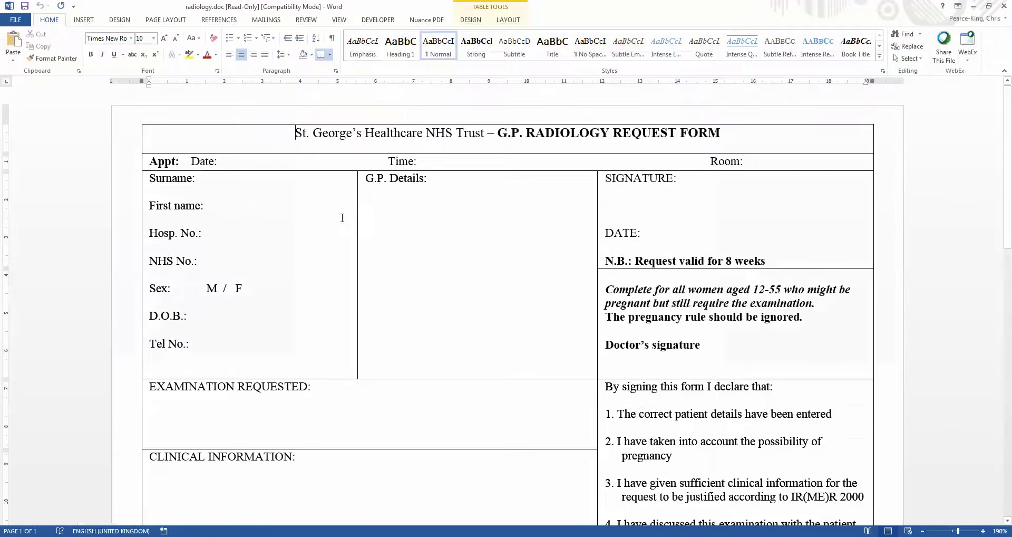
Type test lines after Surname and delete the Hosp. No., NHS No. and Sex lines.
left_click(233, 181)
type("dfssdf")
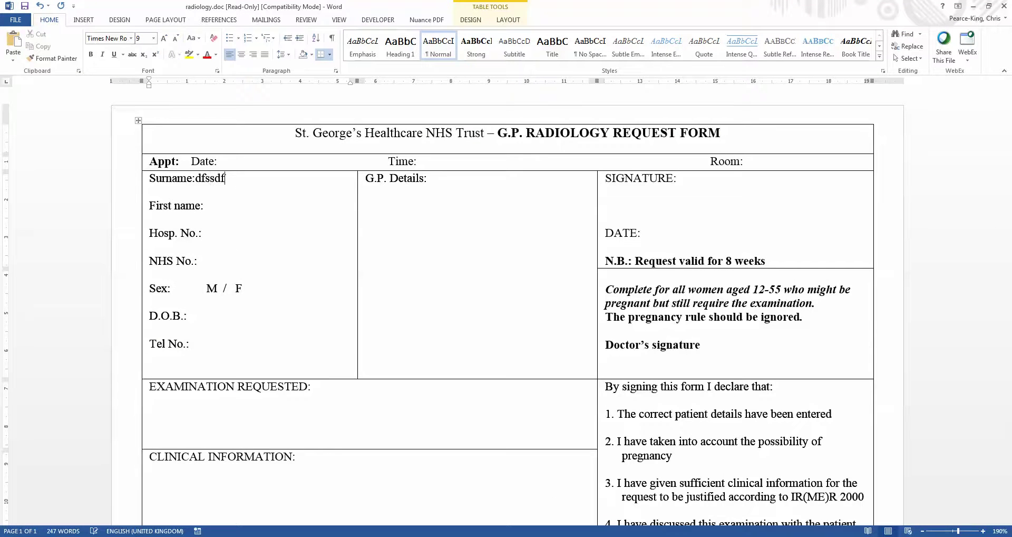
key("Home")
key("Return")
type("ds")
key("Return")
type("f")
key("Return")
type("sd")
key("Return")
type("fdsf")
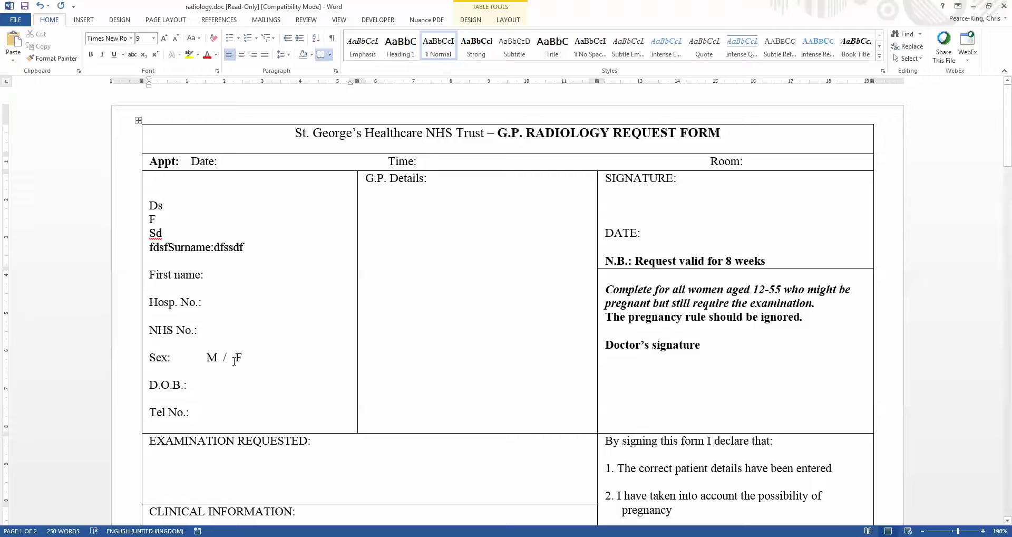
left_click_drag(235, 358, 178, 293)
key("Delete")
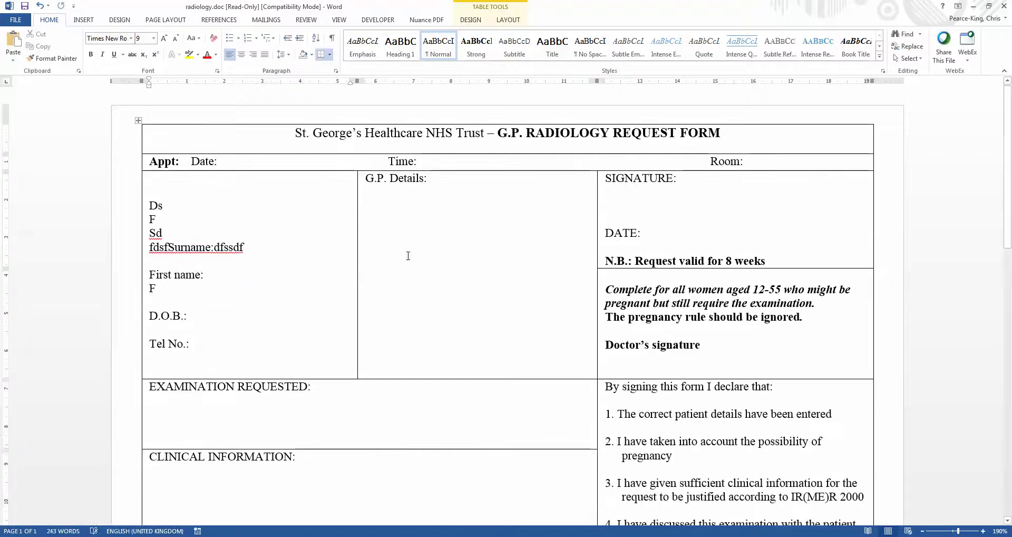
Close radiology.doc via the save prompt and undo the request form's test entries.
left_click(1005, 5)
left_click(511, 285)
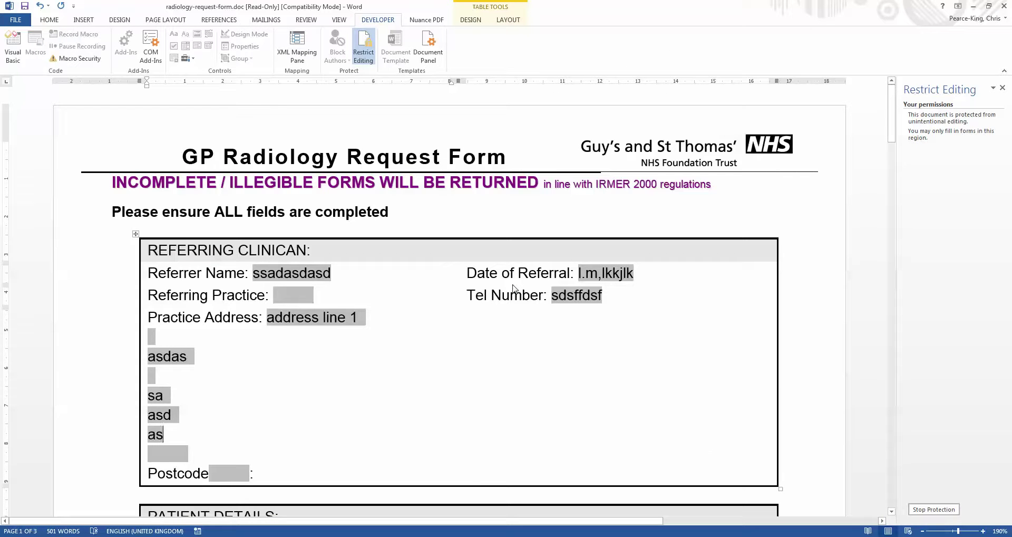
key("ctrl+z")
key("ctrl+z")
key("ctrl+z")
key("ctrl+z")
key("ctrl+z")
key("ctrl+z")
key("ctrl+z")
key("ctrl+z")
key("ctrl+z")
key("ctrl+z")
key("ctrl+z")
key("ctrl+z")
key("ctrl+z")
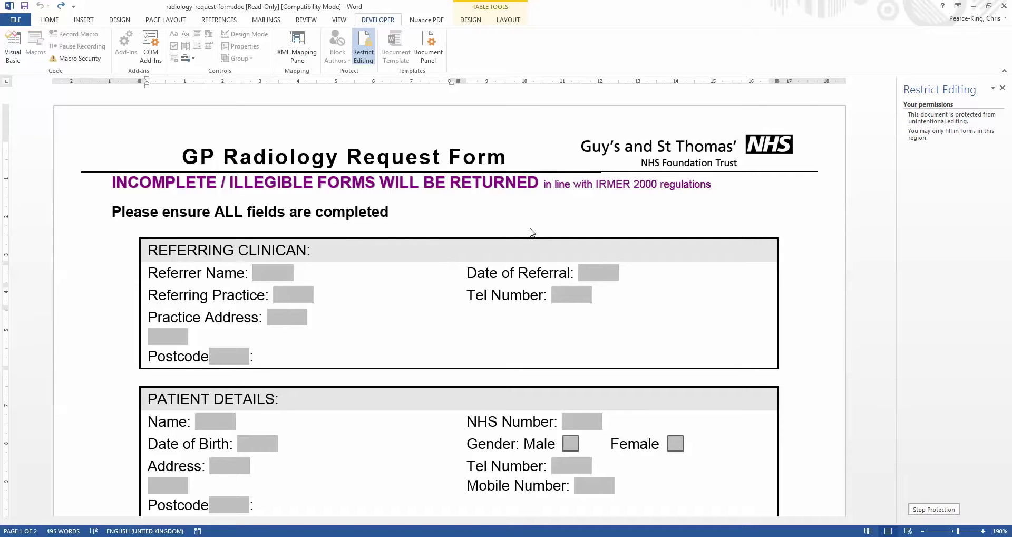
Print the request form to the ScanSoft PDF Create! printer.
left_click(16, 19)
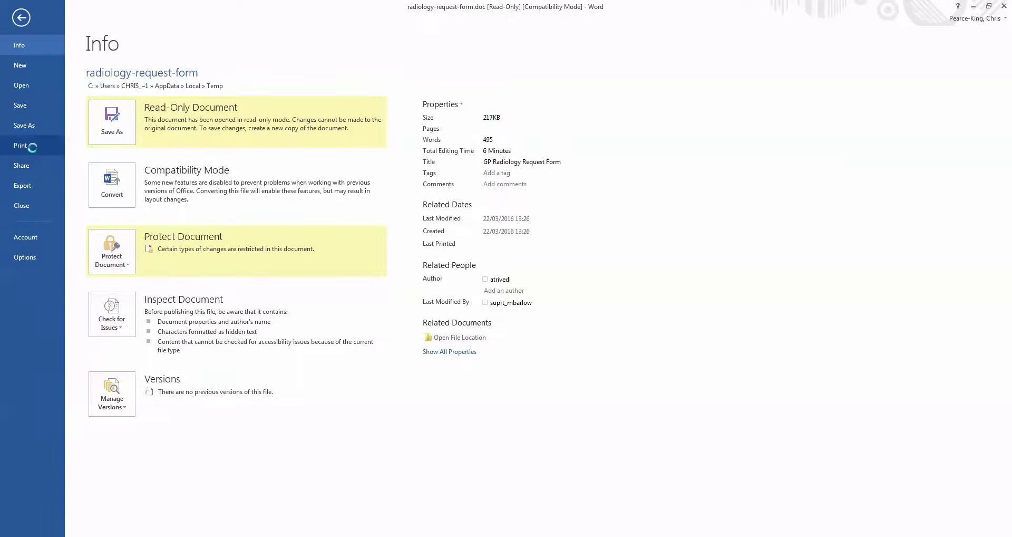
left_click(32, 148)
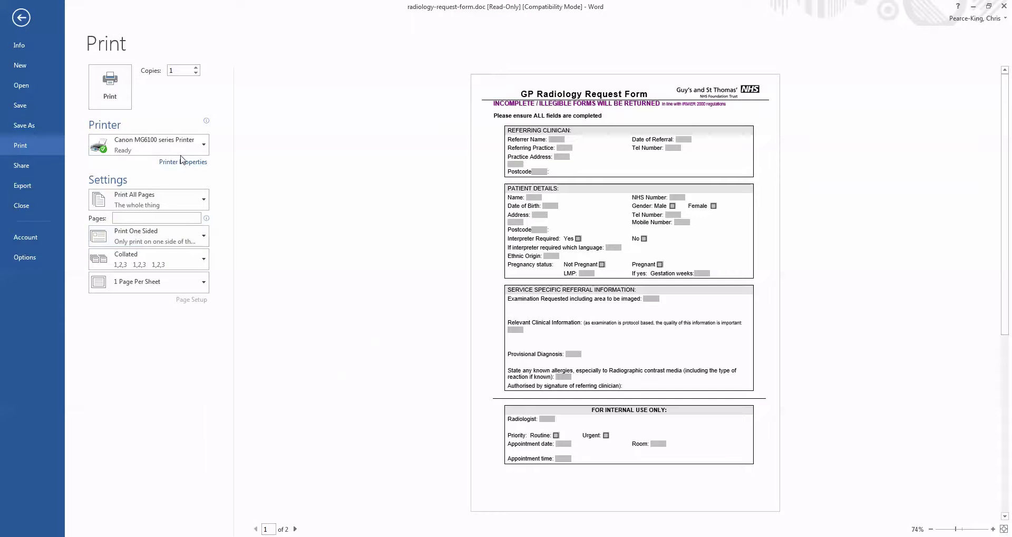
left_click(185, 154)
left_click(187, 442)
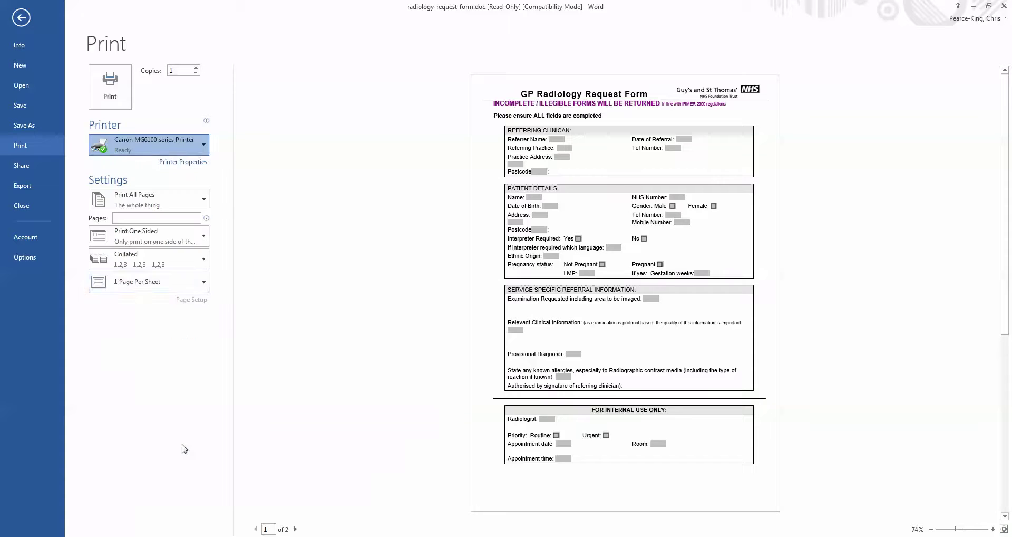
left_click(111, 95)
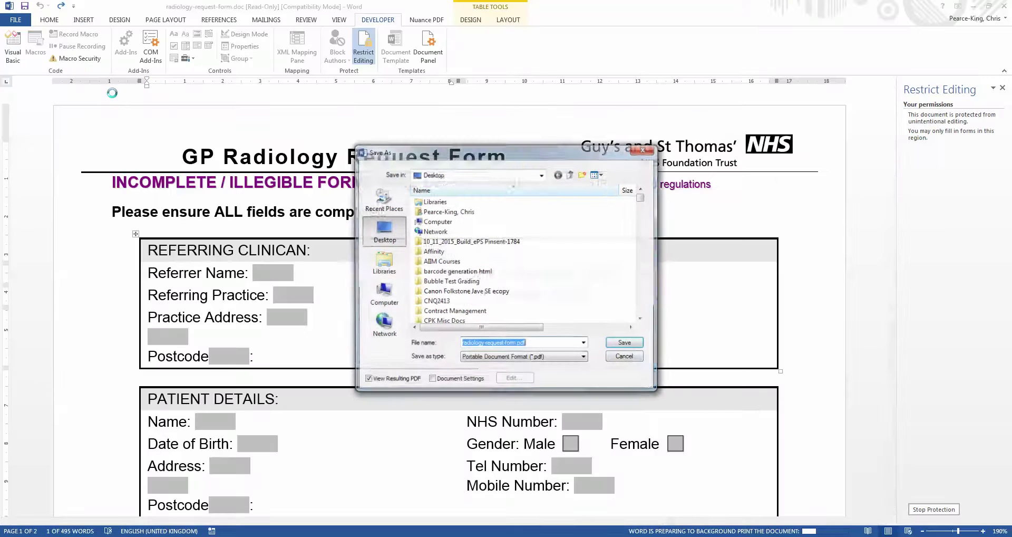
Save radiology-request-form.pdf to the Desktop, maximize the eCopy window and switch to the Select tool.
left_click(626, 343)
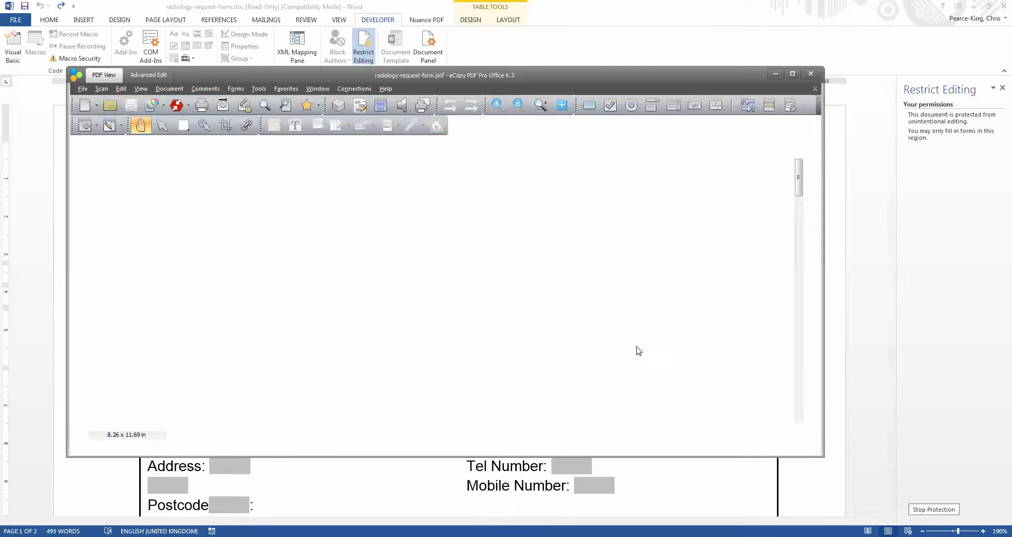
left_click(793, 73)
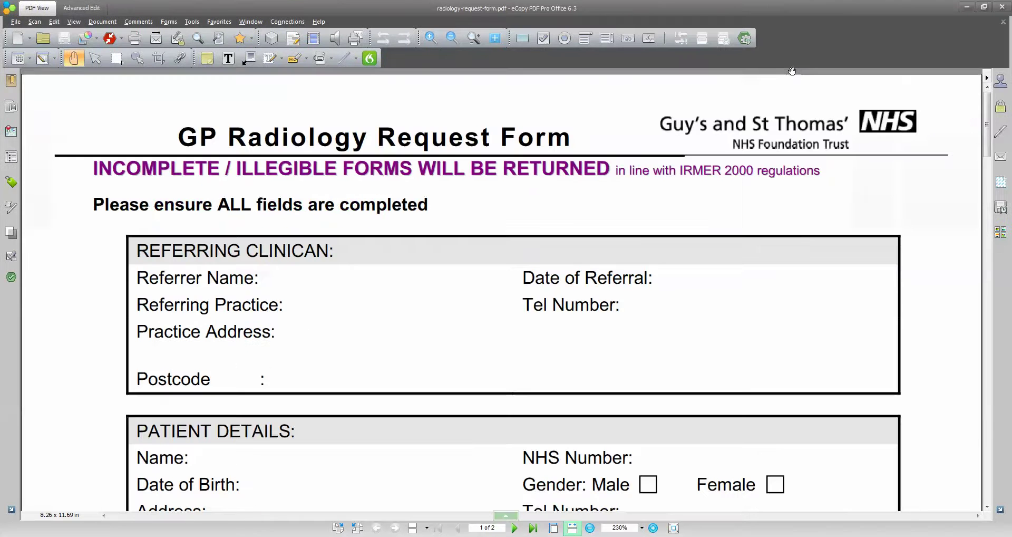
scroll(987, 127, "down", 3)
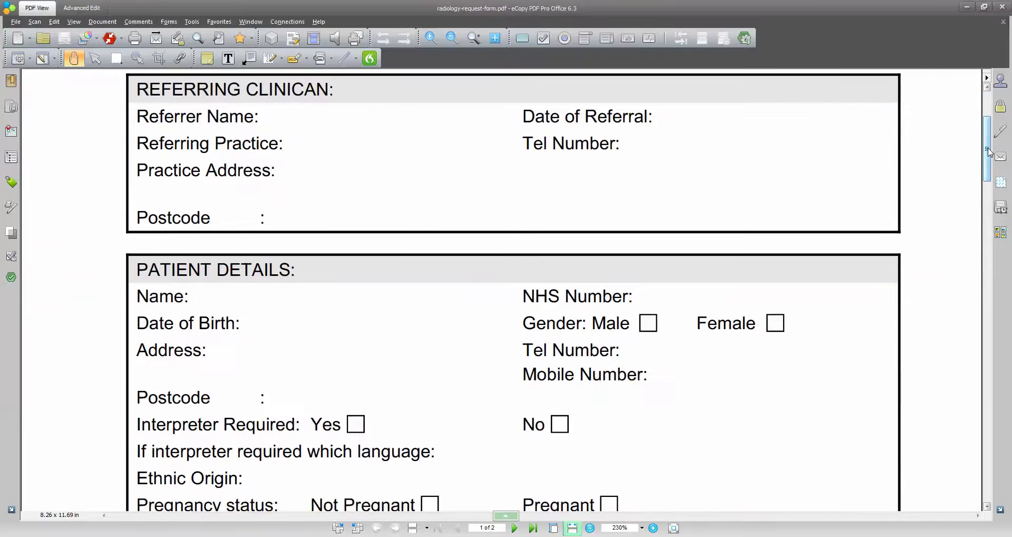
left_click(95, 58)
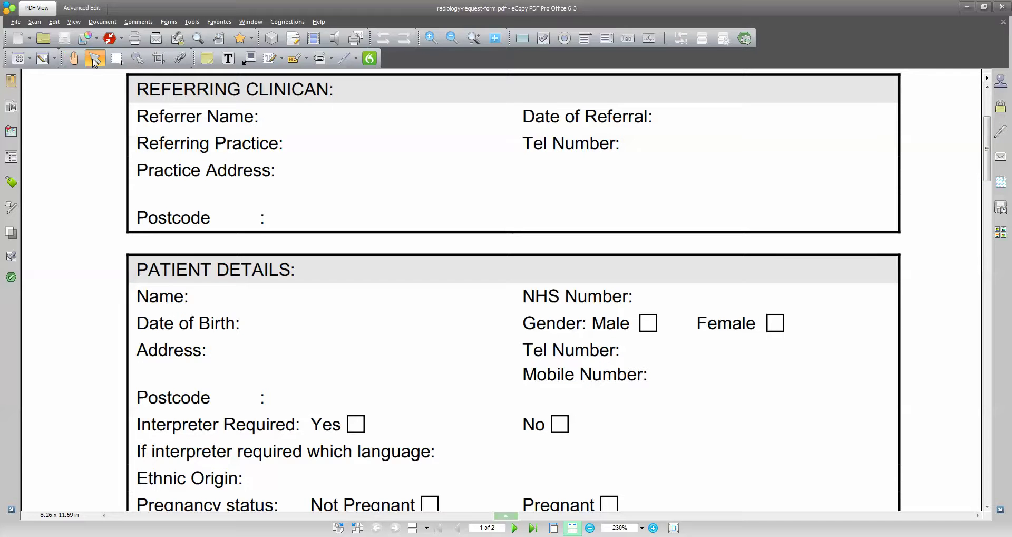
left_click_drag(279, 165, 372, 189)
scroll(987, 153, "up", 3)
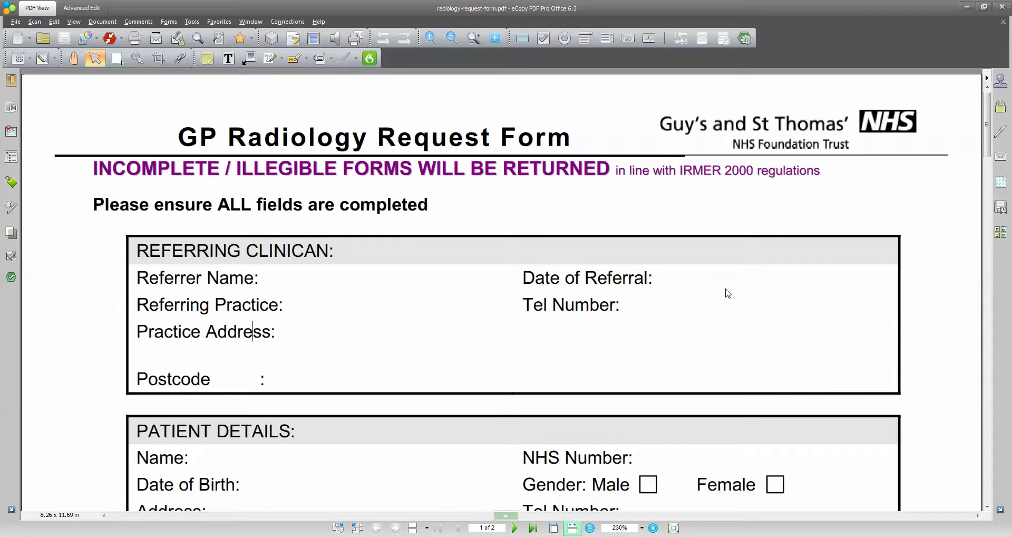
left_click_drag(987, 120, 987, 369)
scroll(990, 211, "down", 3)
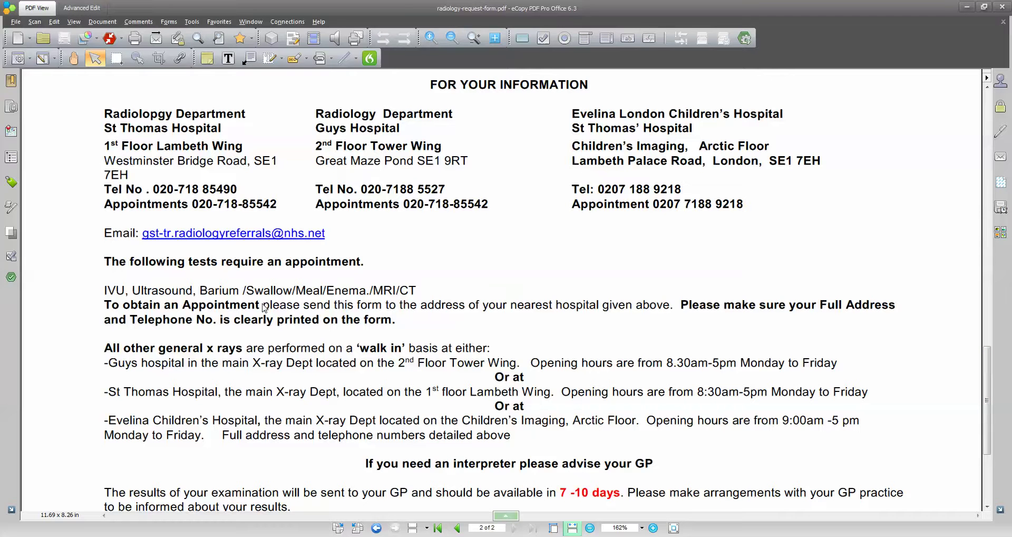
left_click_drag(264, 305, 670, 310)
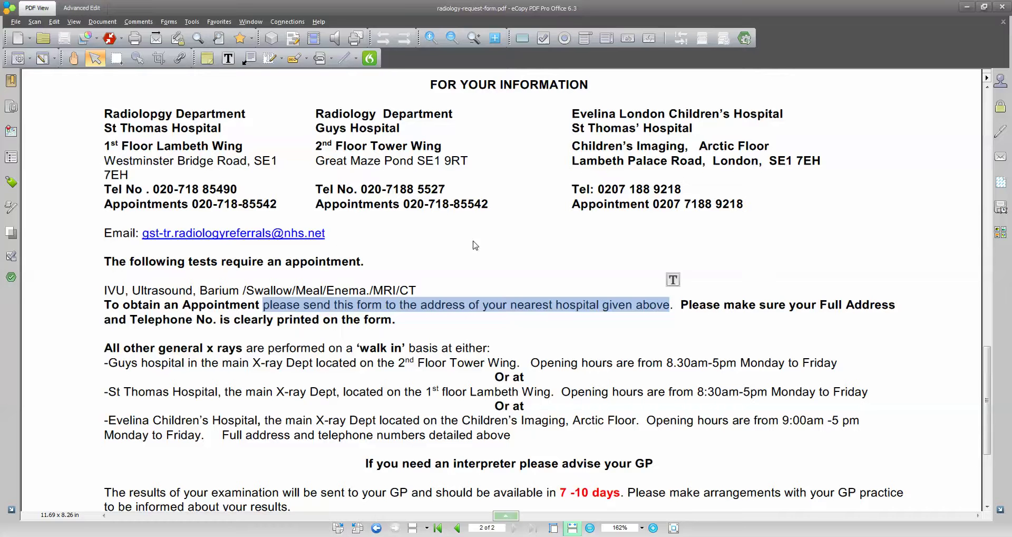
left_click_drag(987, 377, 993, 126)
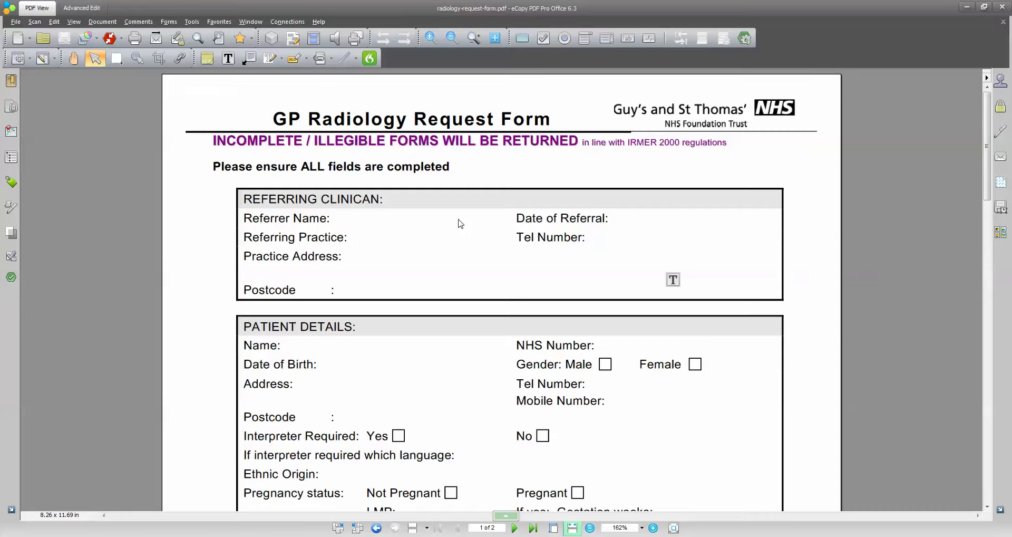
Browse the Forms tools, trying check box and radio button, then settle on the Text Field Tool.
left_click(168, 22)
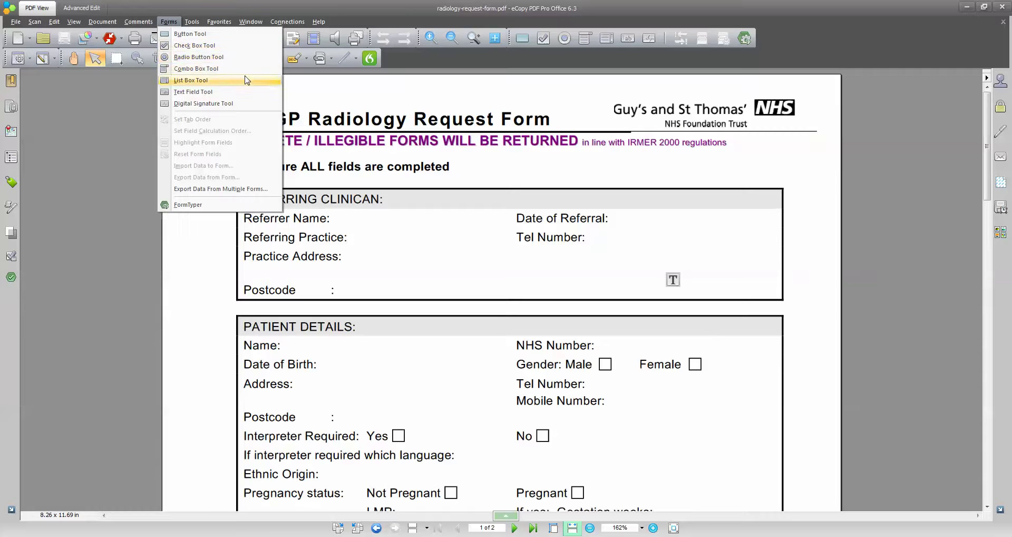
left_click(606, 60)
left_click(543, 38)
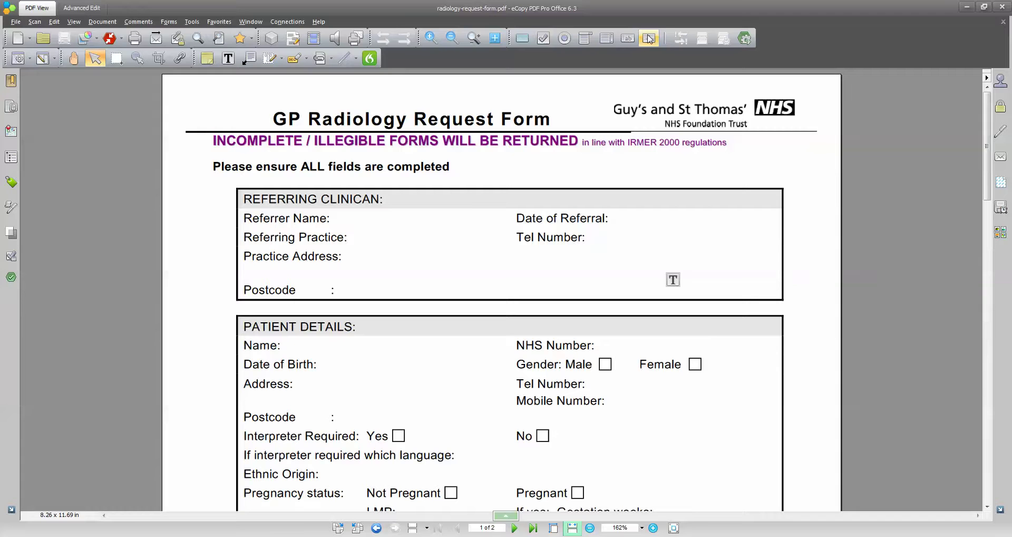
left_click(566, 41)
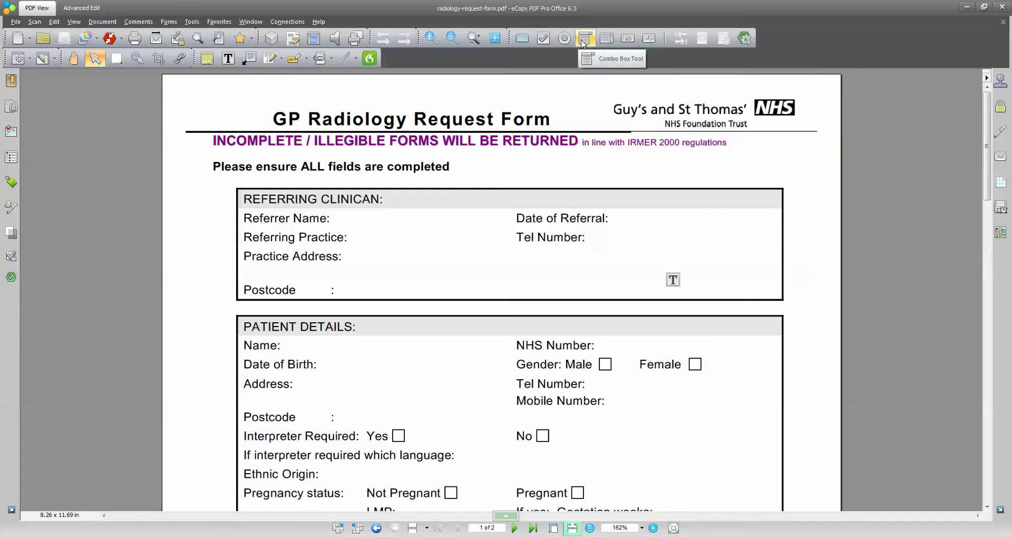
left_click(626, 39)
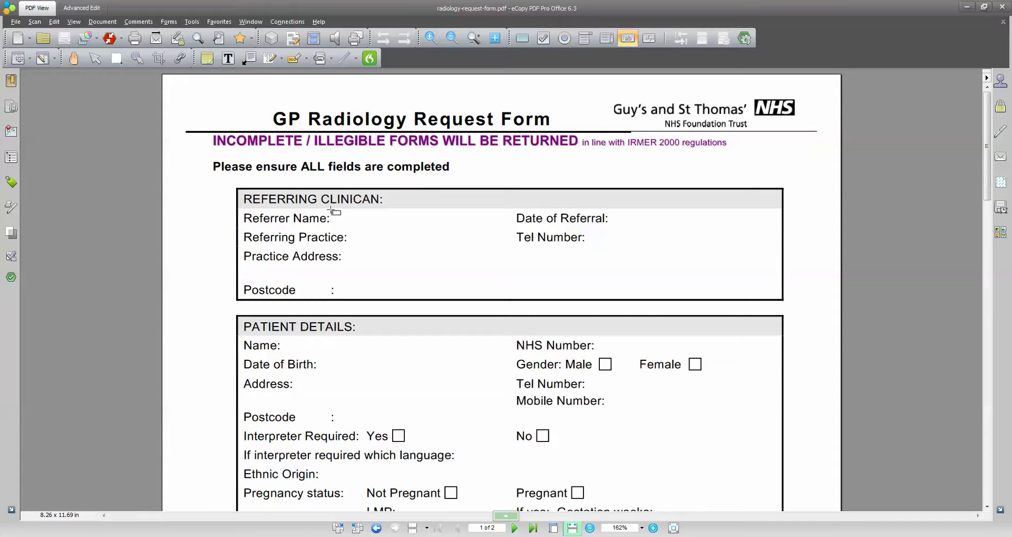
Draw a text field after Referrer Name with no outline colour and name it RefName.
left_click_drag(331, 210, 513, 225)
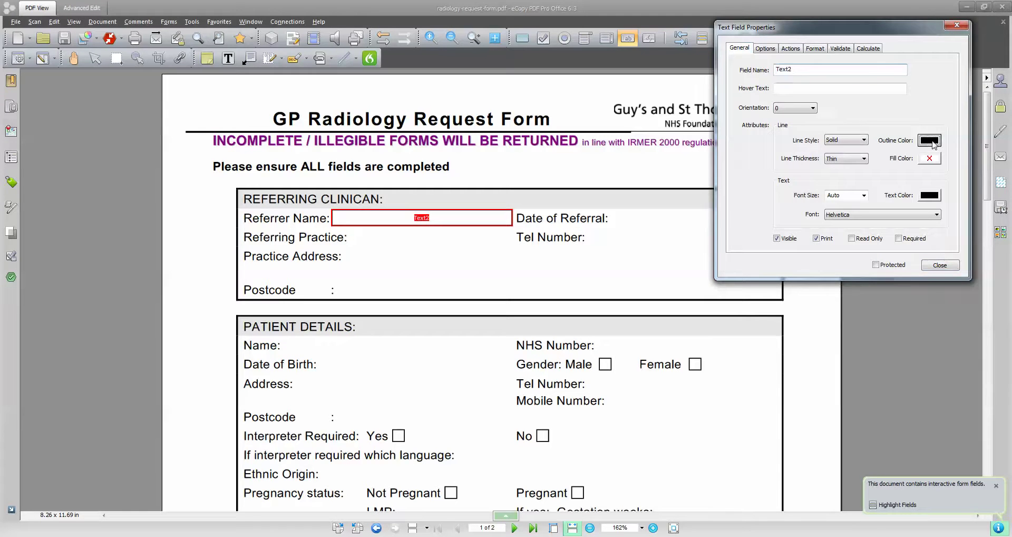
left_click(929, 139)
left_click(897, 162)
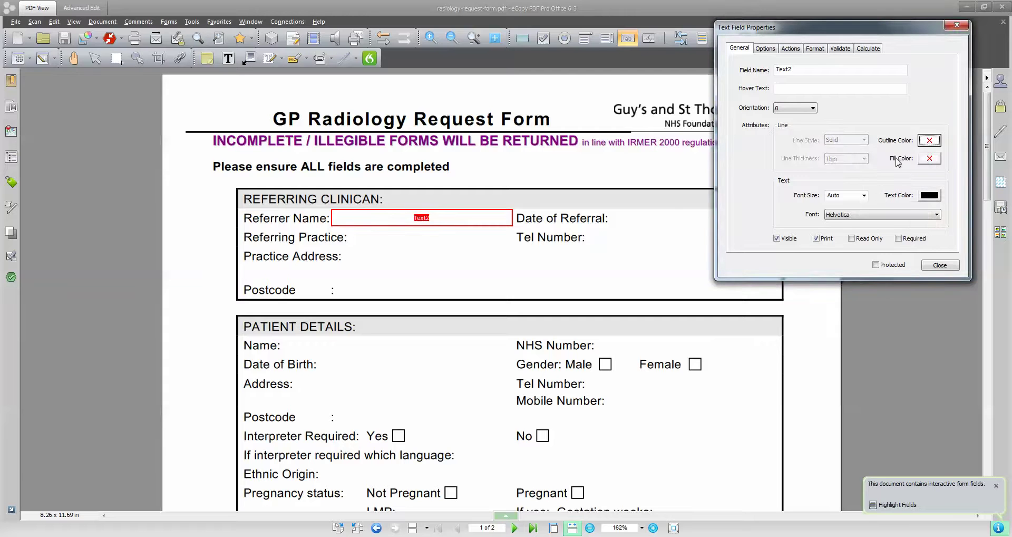
left_click(810, 67)
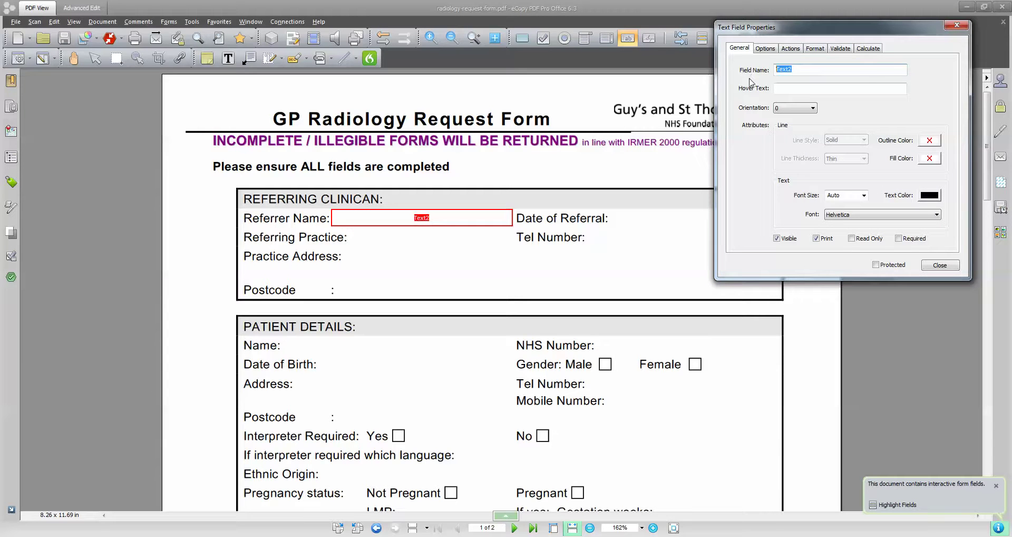
type("Re")
Review the field's Options, Actions, Format, Validate and Calculate settings, then return to General.
left_click(766, 48)
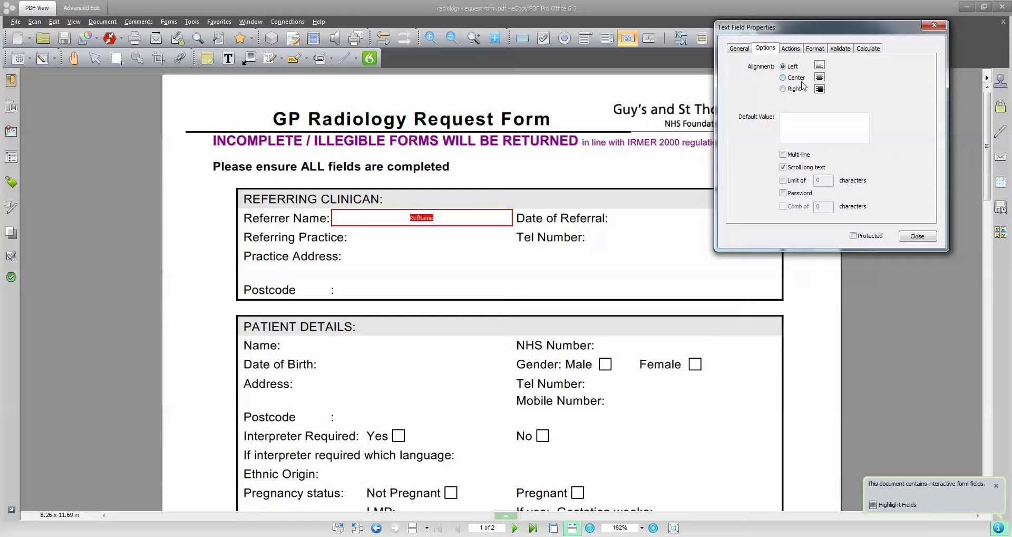
left_click(789, 49)
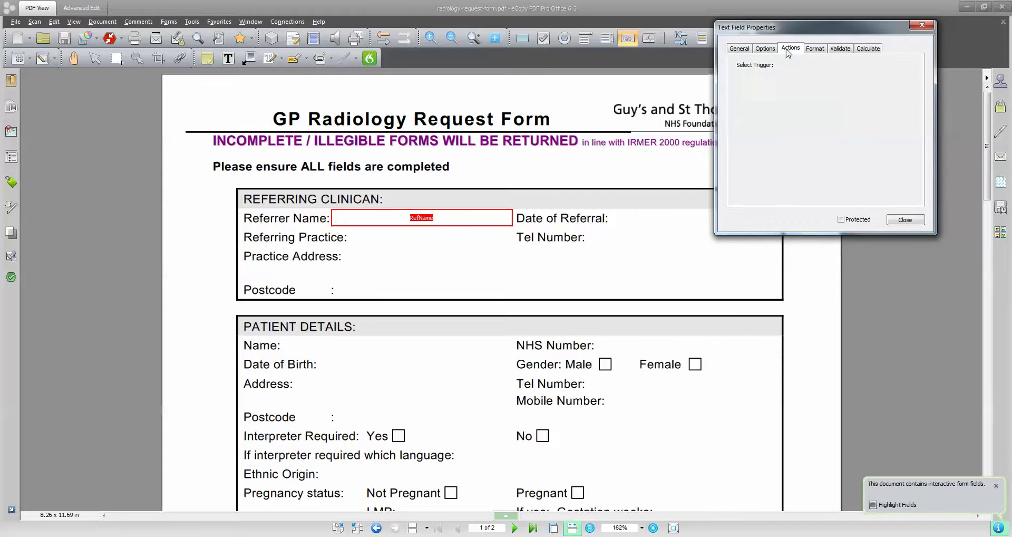
left_click(820, 48)
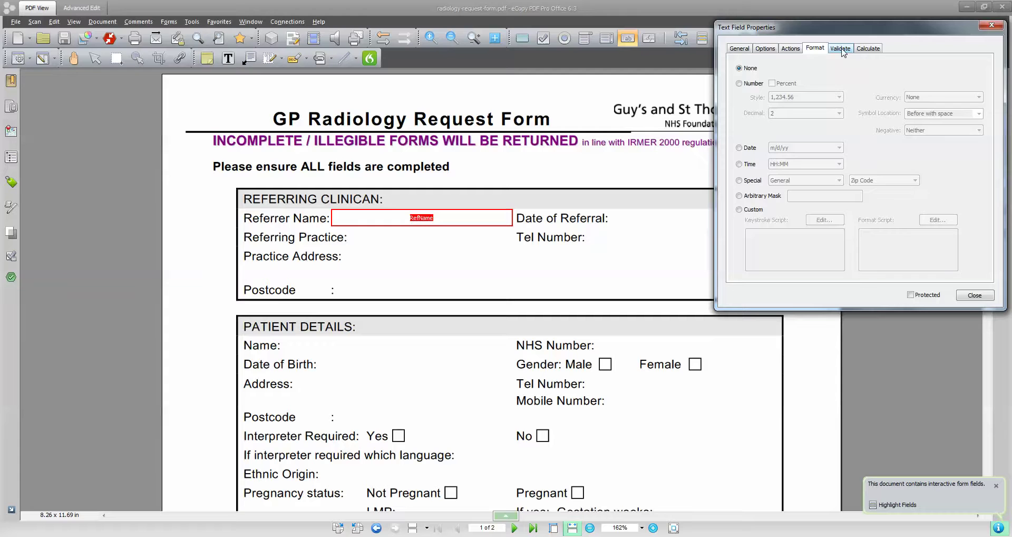
left_click(841, 49)
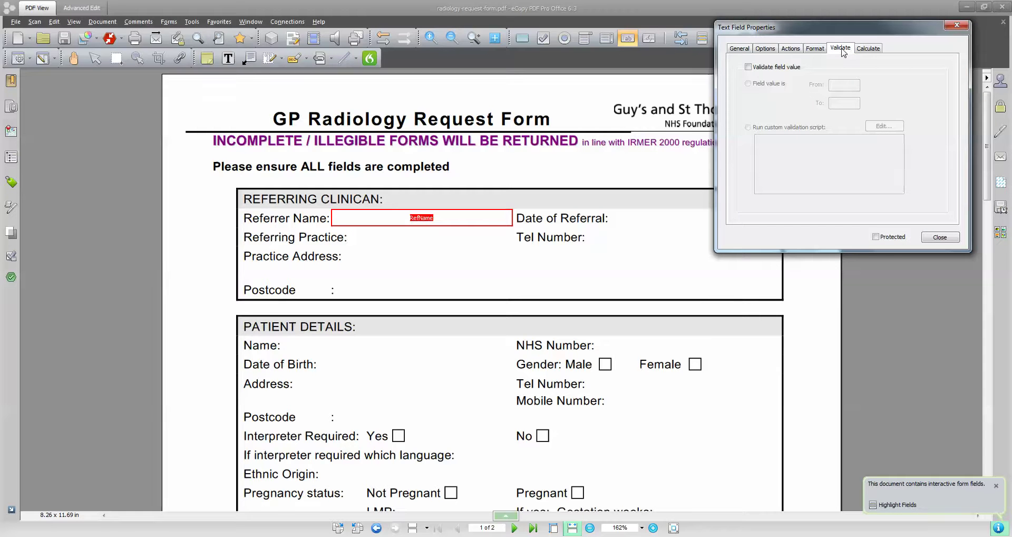
left_click(860, 49)
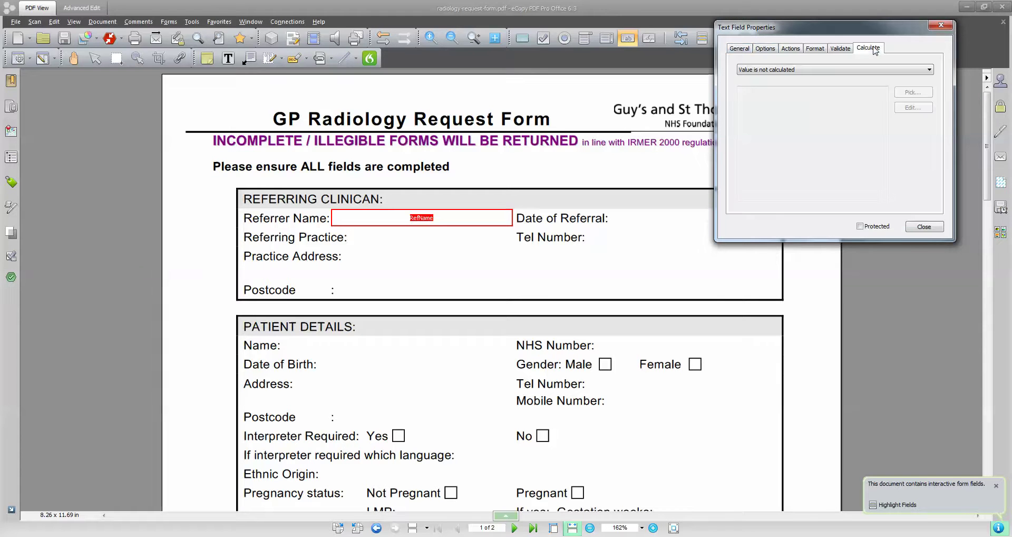
left_click(738, 49)
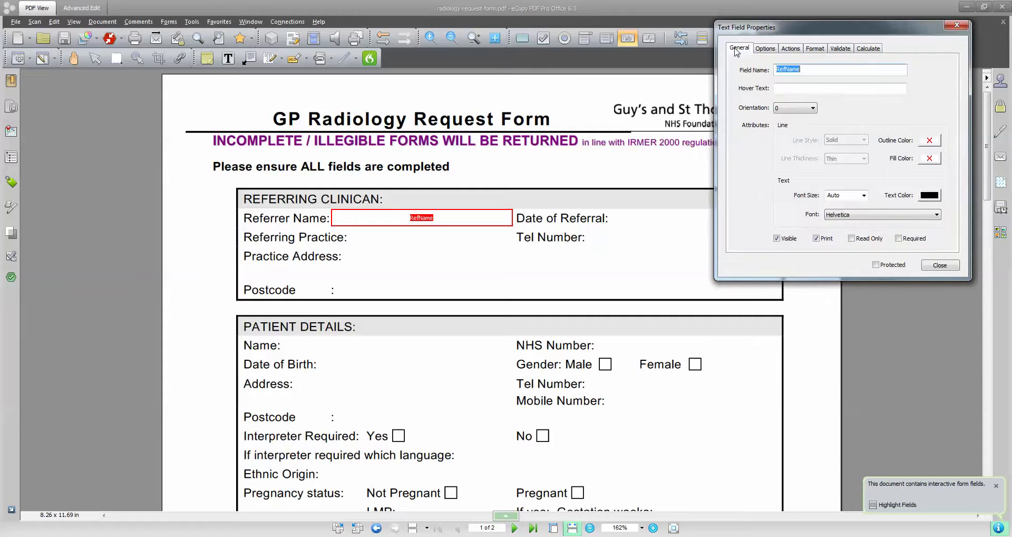
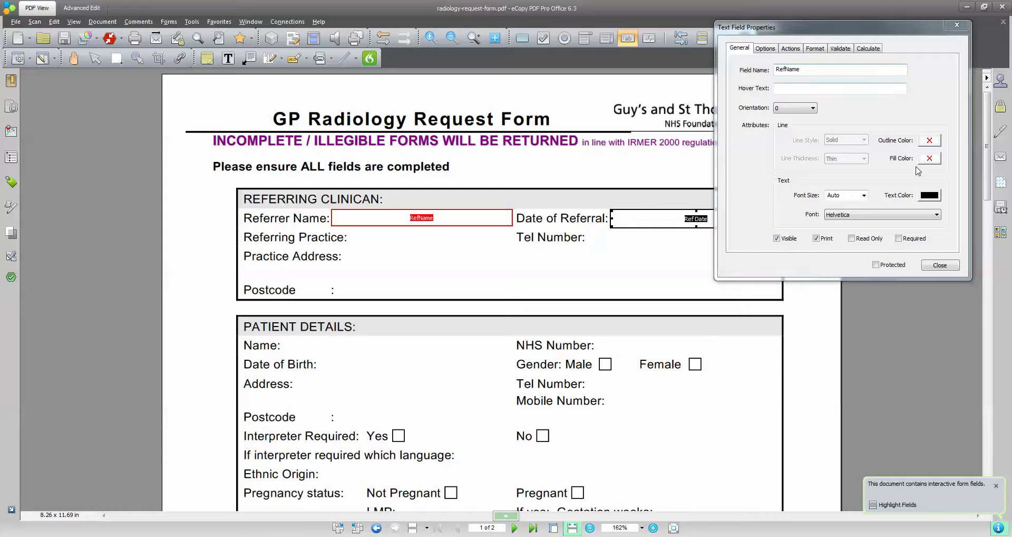
Close the first form without saving and open Radiology Request Form - Fields Named.pdf maximized.
left_click(944, 266)
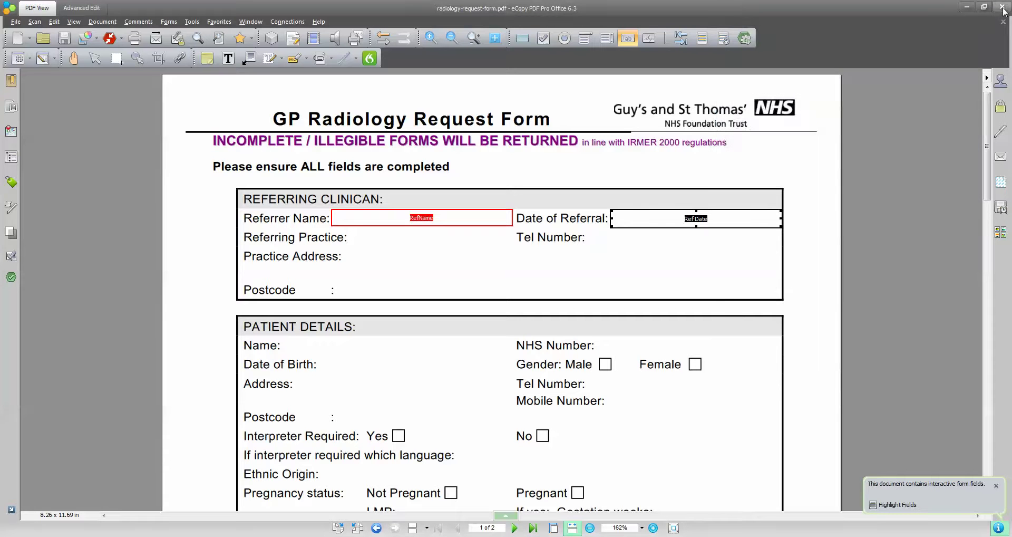
left_click(1005, 7)
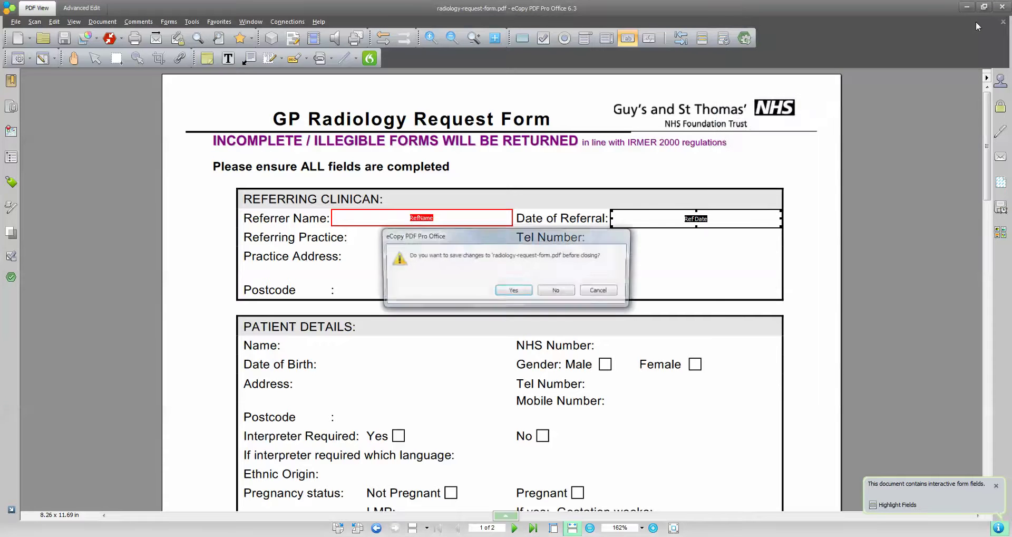
left_click(565, 293)
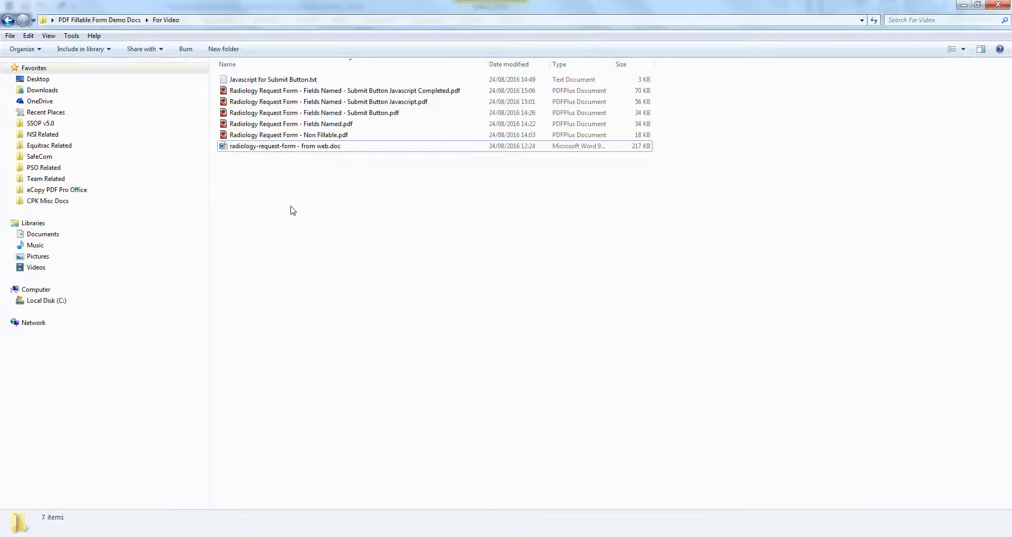
double_click(346, 125)
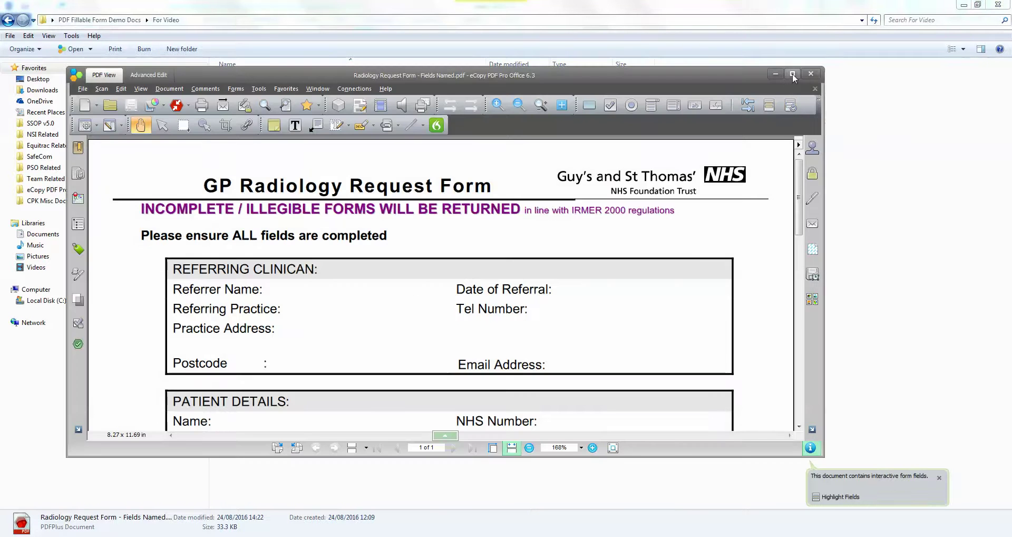
left_click(792, 74)
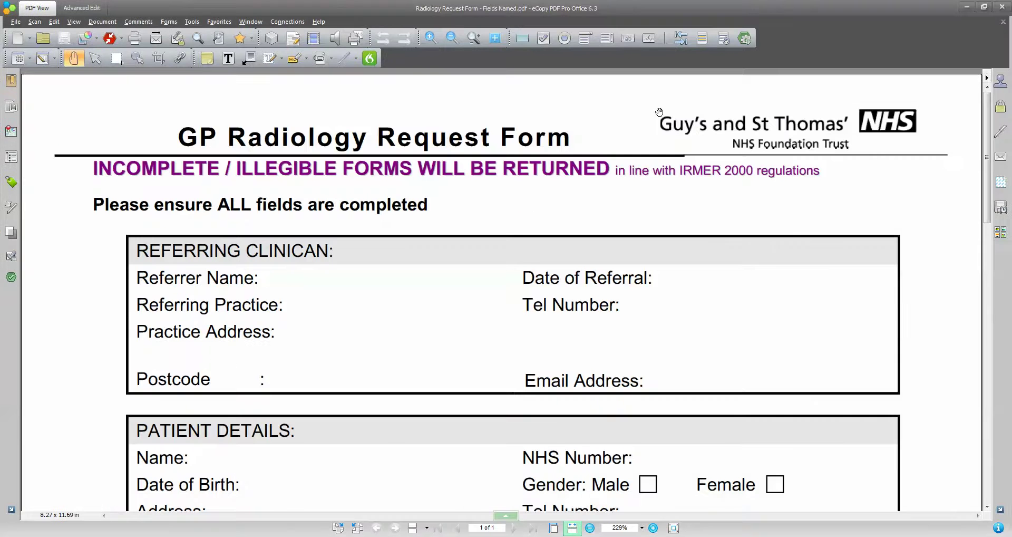
Show field names and inspect the RefPractice, RefName and RefAddr fields.
left_click(94, 58)
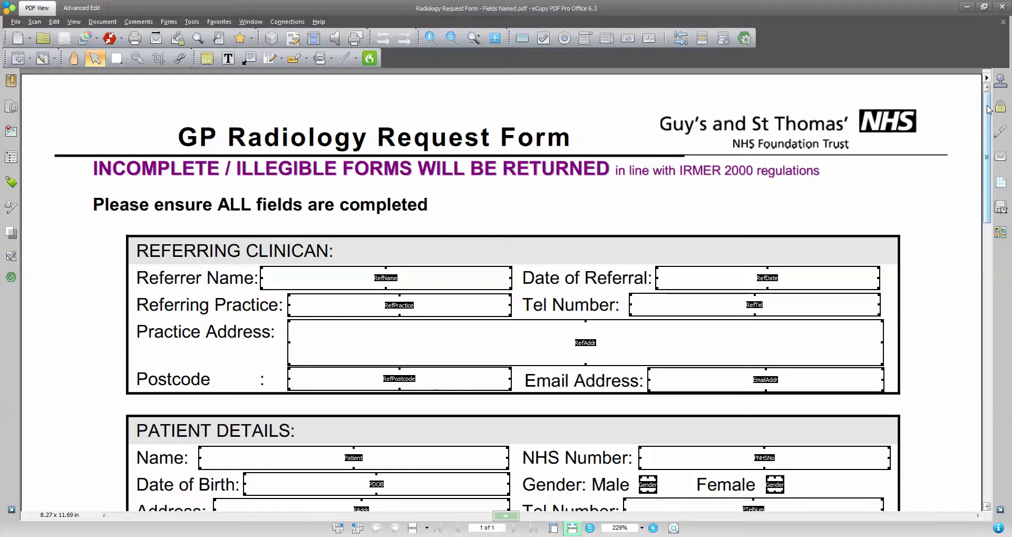
left_click_drag(988, 109, 988, 141)
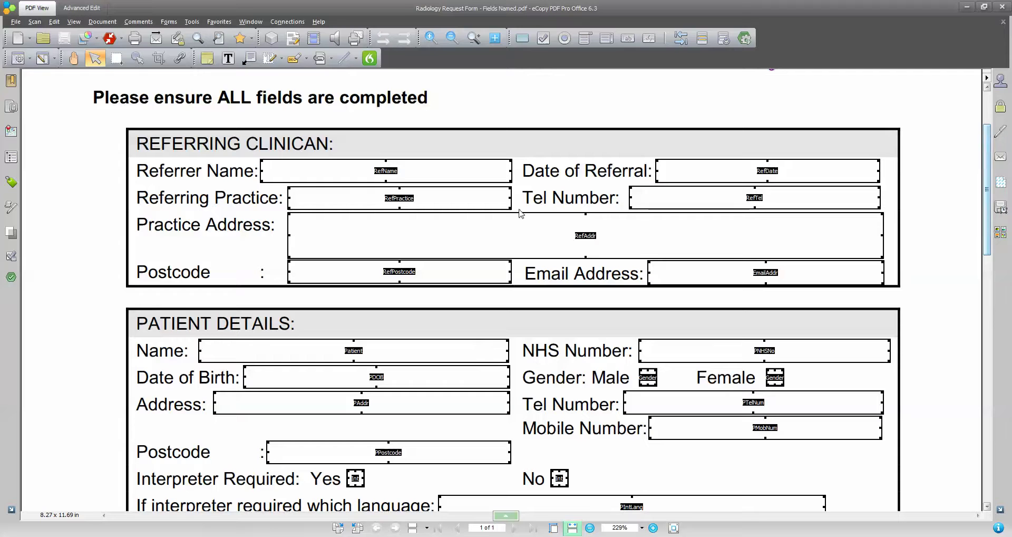
left_click(392, 177)
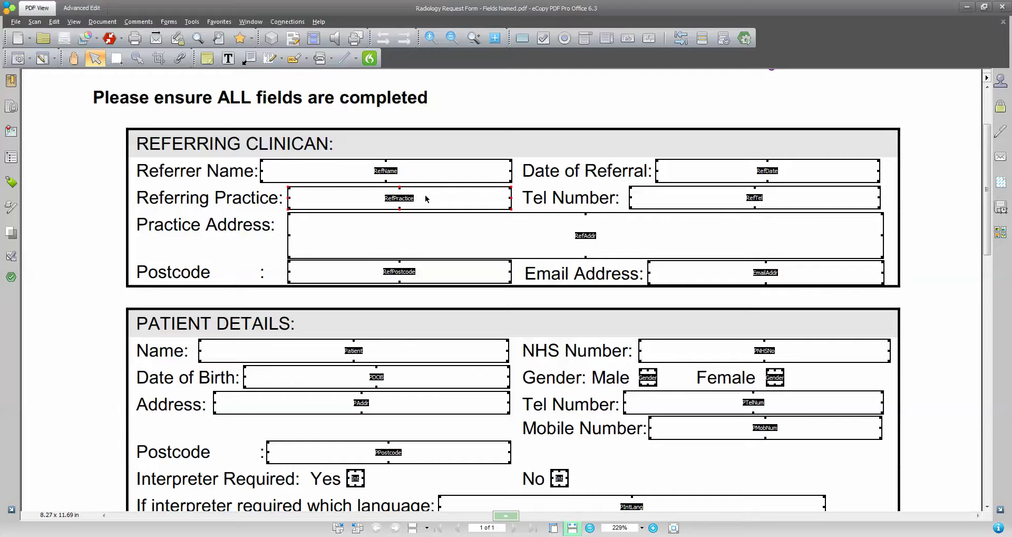
left_click(380, 179)
left_click(558, 253)
key("Escape")
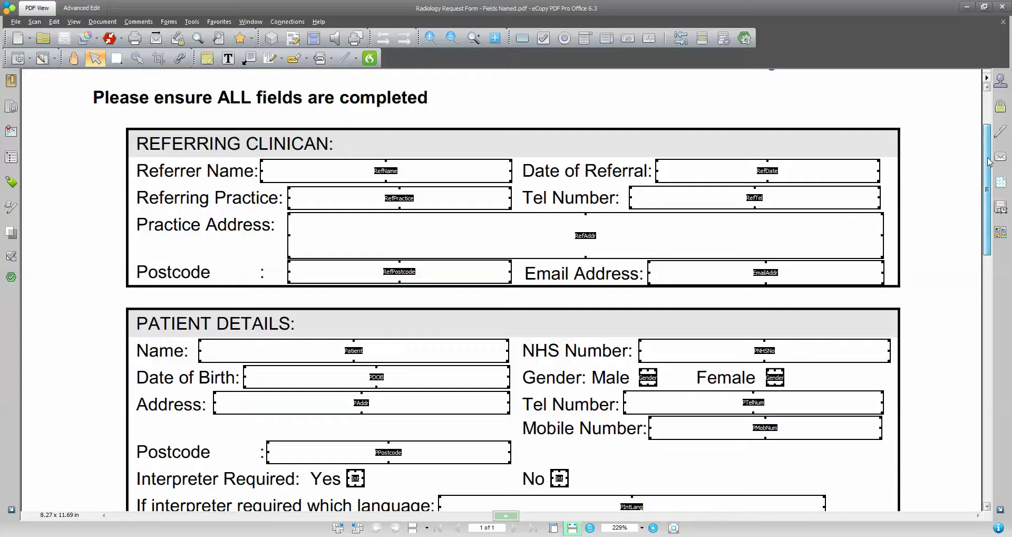
left_click_drag(989, 162, 988, 158)
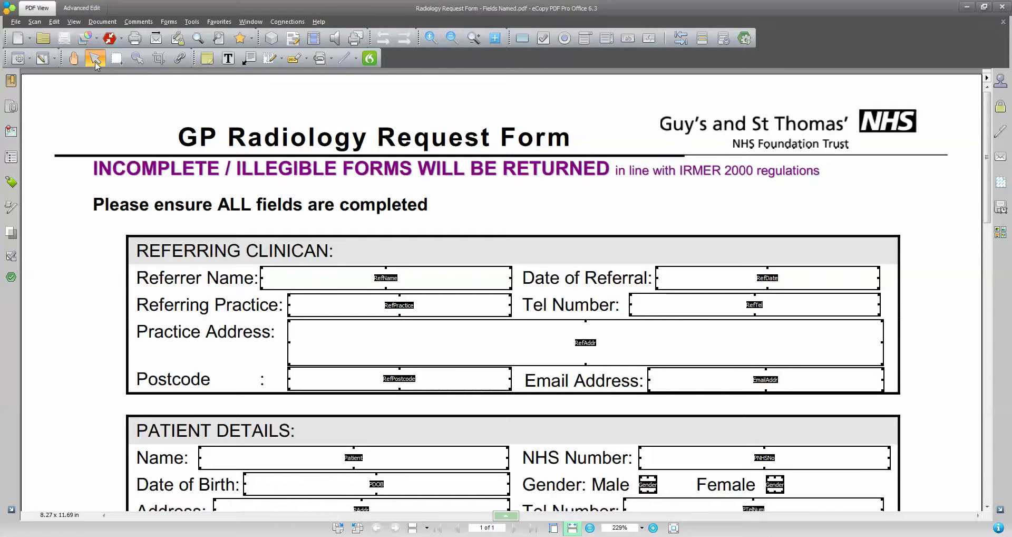
Test-fill a referrer name, date '20th August 2016' and practice, then close without saving.
left_click(95, 60)
left_click(327, 282)
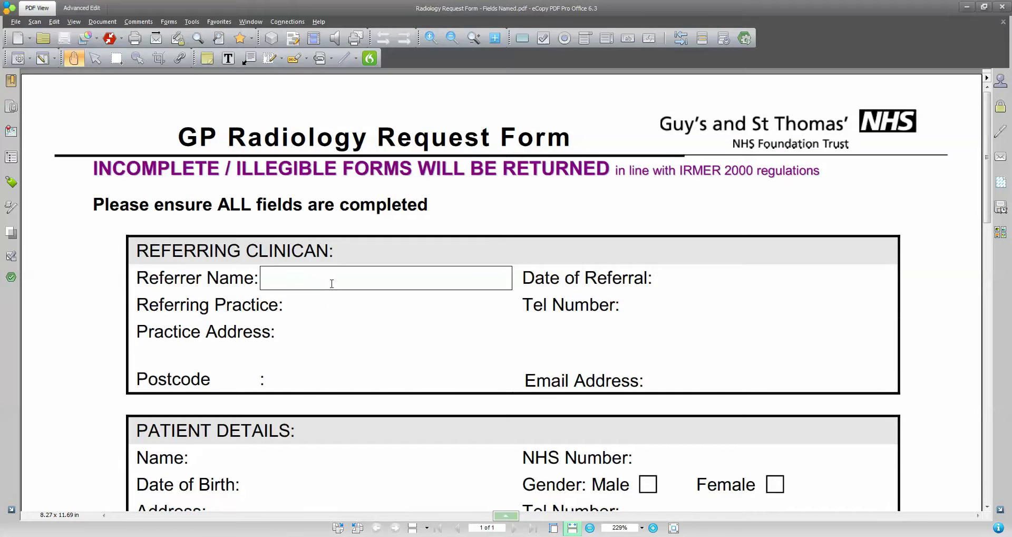
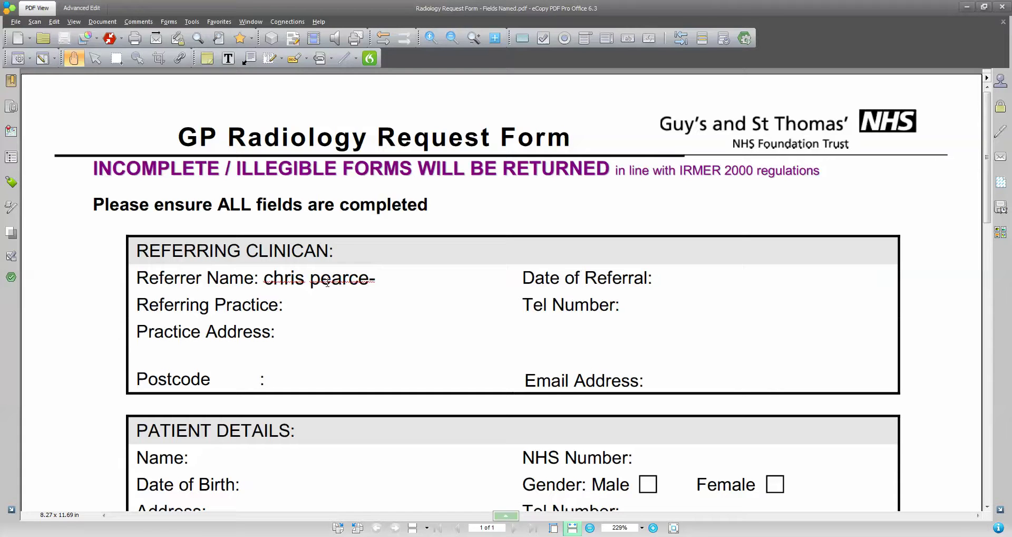
key("Tab")
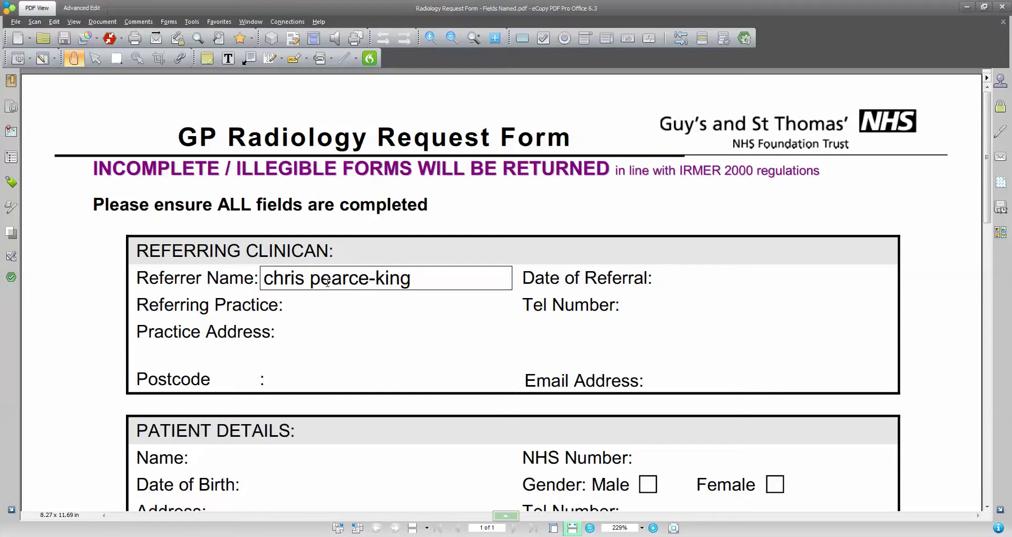
type("20th August 2")
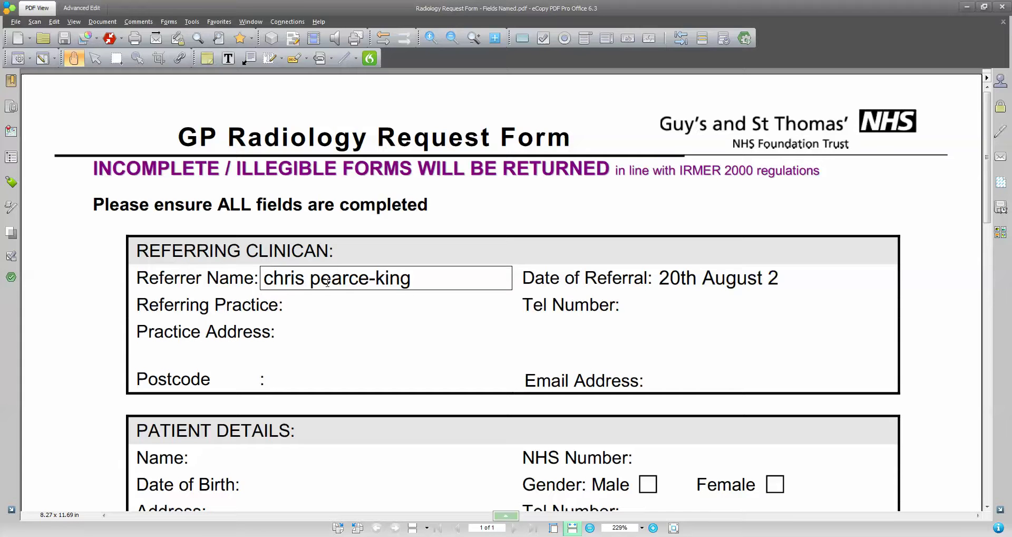
type("016")
key("Tab")
type("sdasdsdas")
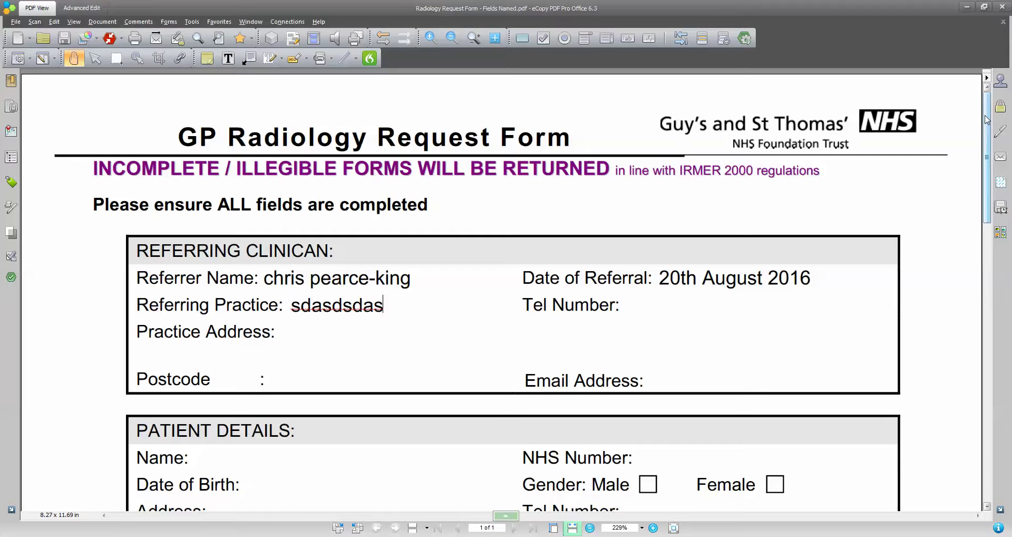
left_click(1002, 7)
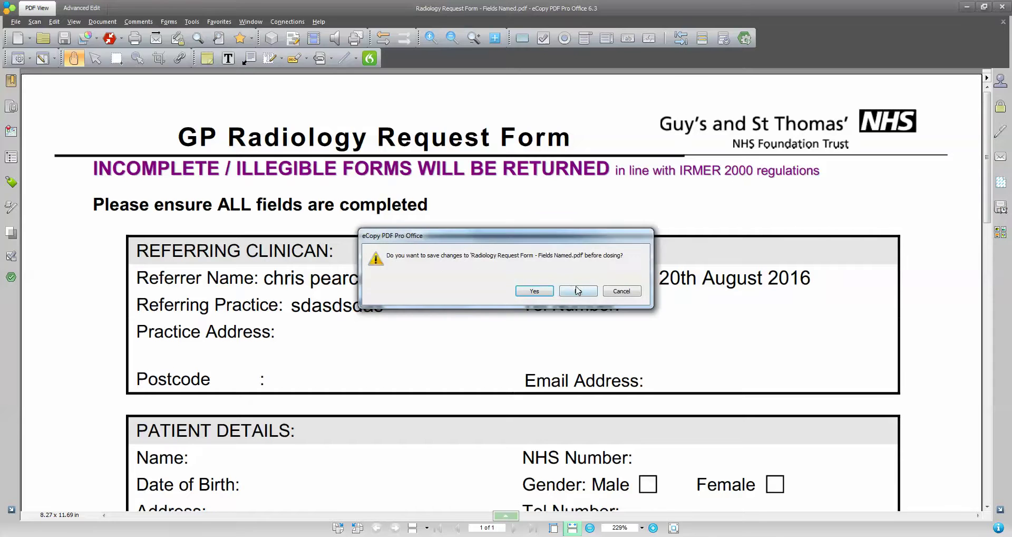
left_click(579, 290)
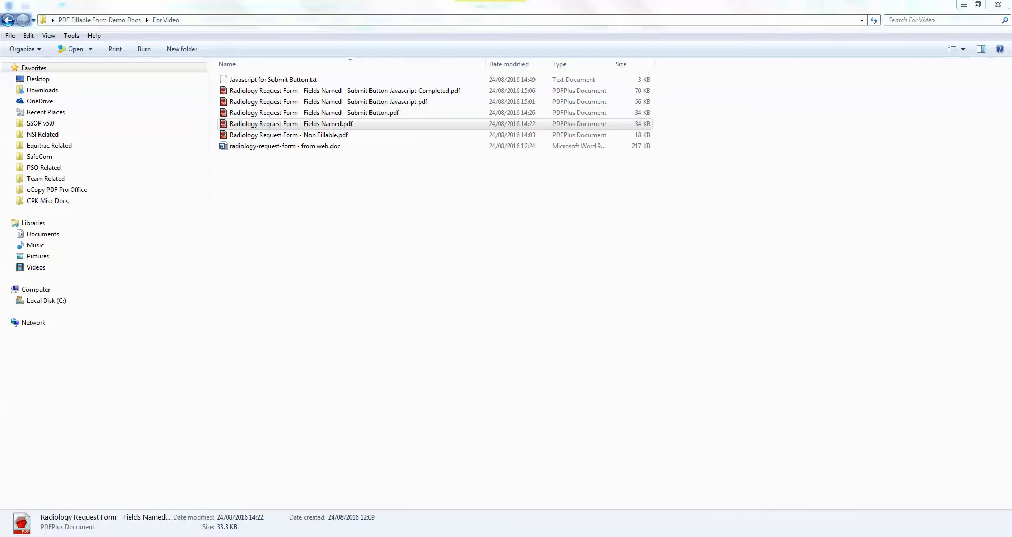
Open Fields Named - Submit Button.pdf maximized and show its named fields down to Submit_Form.
double_click(397, 114)
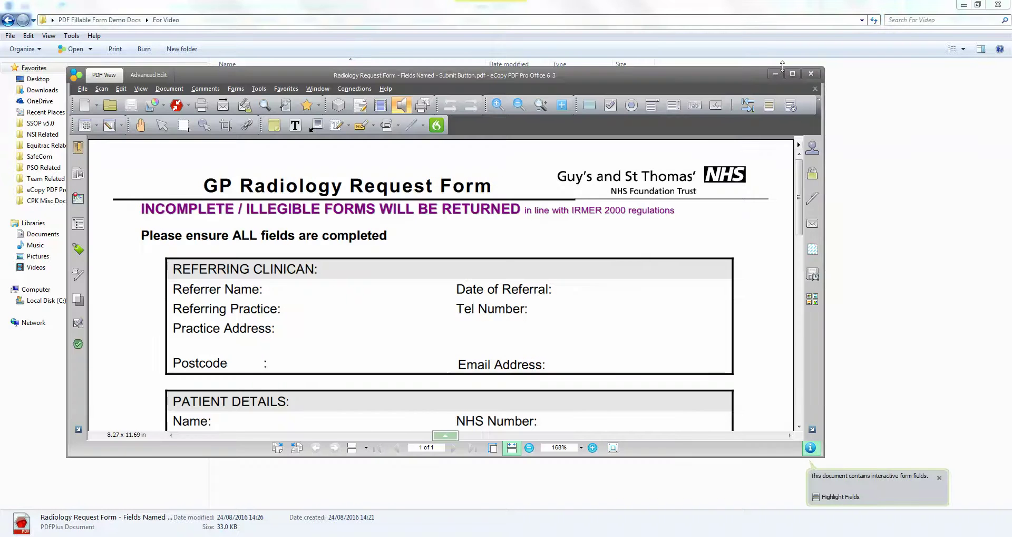
left_click(793, 73)
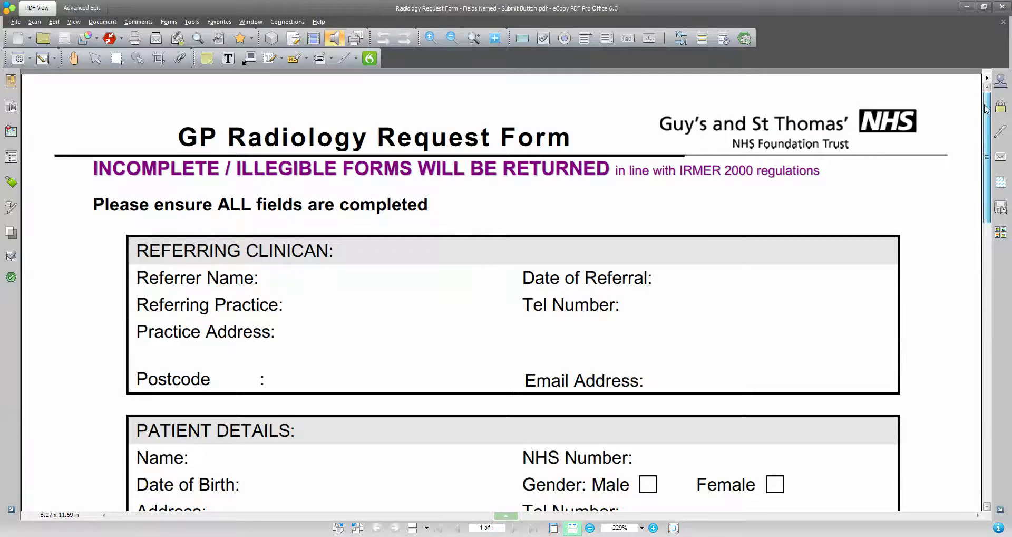
left_click_drag(987, 142, 1009, 419)
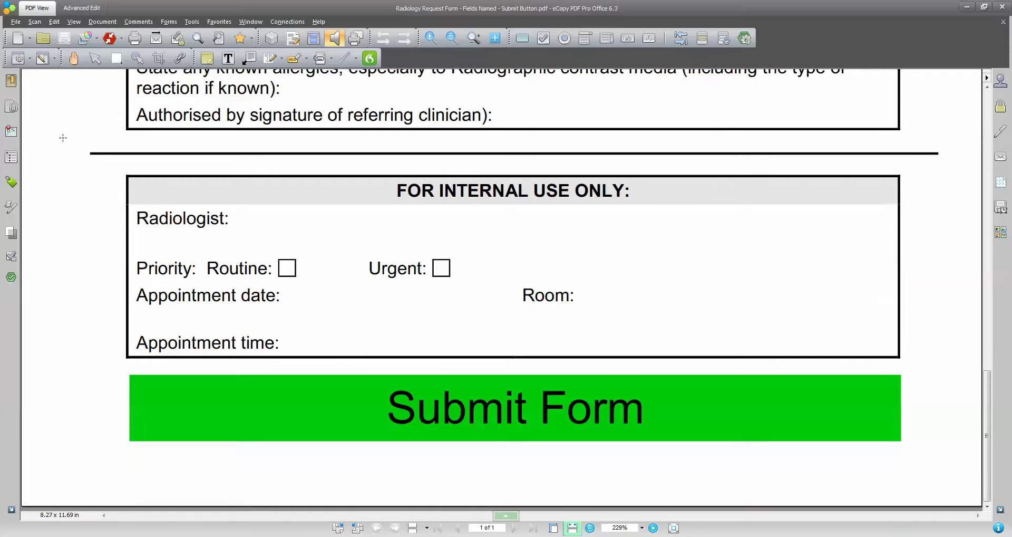
left_click(95, 58)
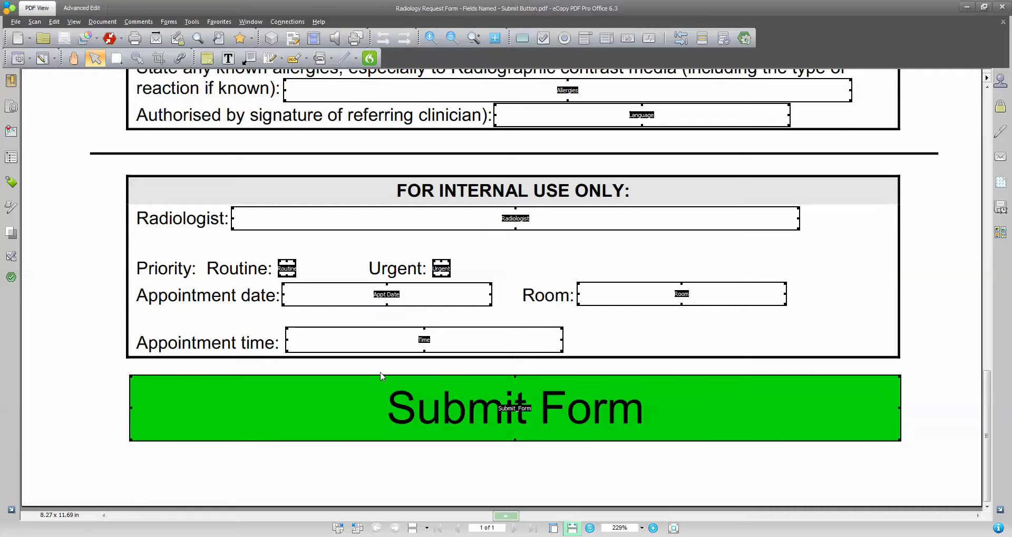
Give the Submit Form button a black outline and review its label and actions.
double_click(522, 414)
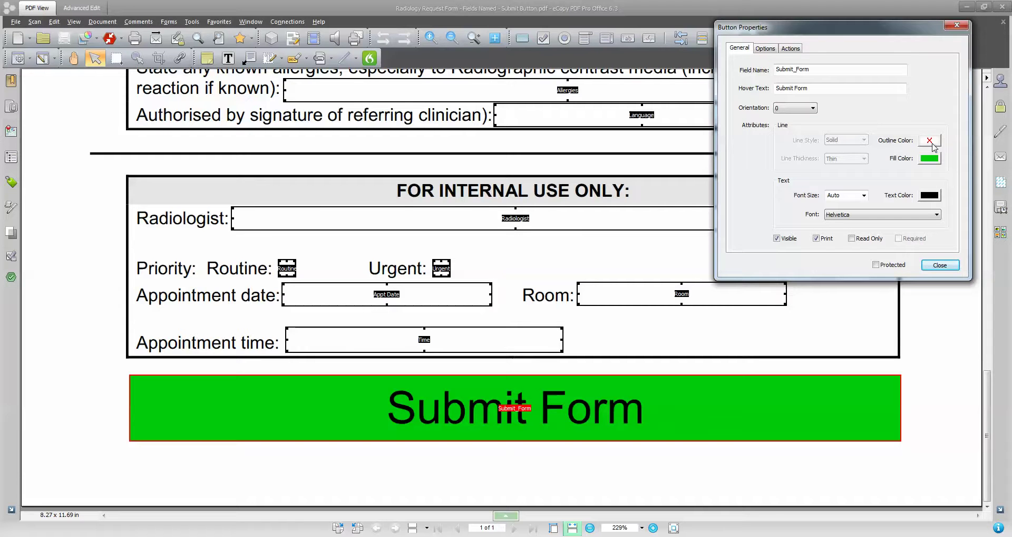
left_click(932, 141)
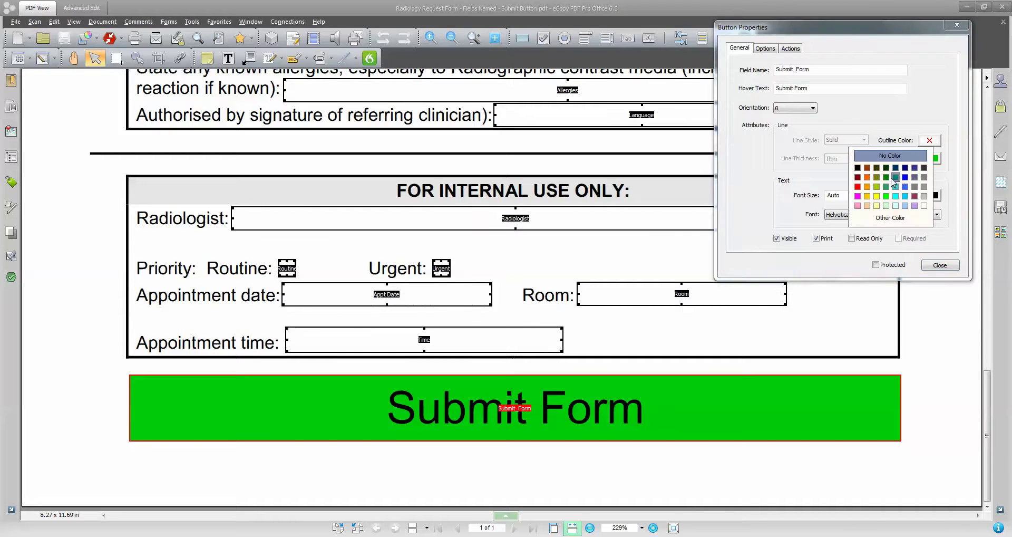
left_click(857, 168)
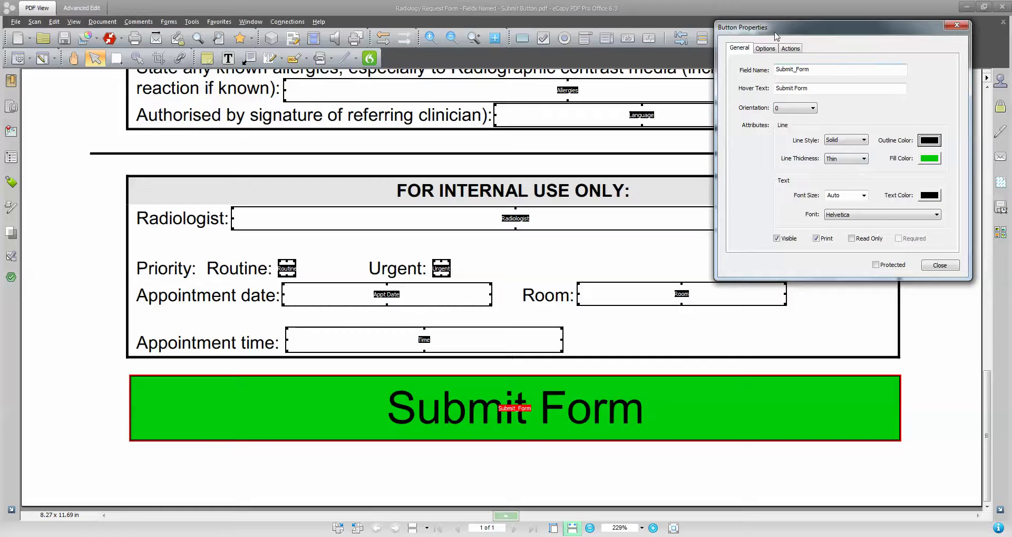
left_click(767, 49)
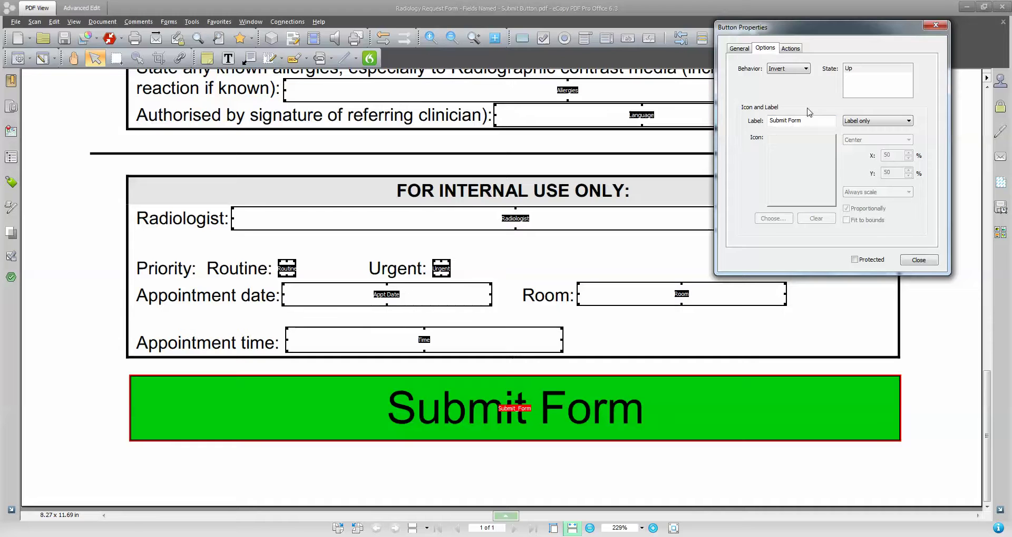
left_click_drag(803, 120, 768, 120)
left_click(823, 118)
left_click(791, 48)
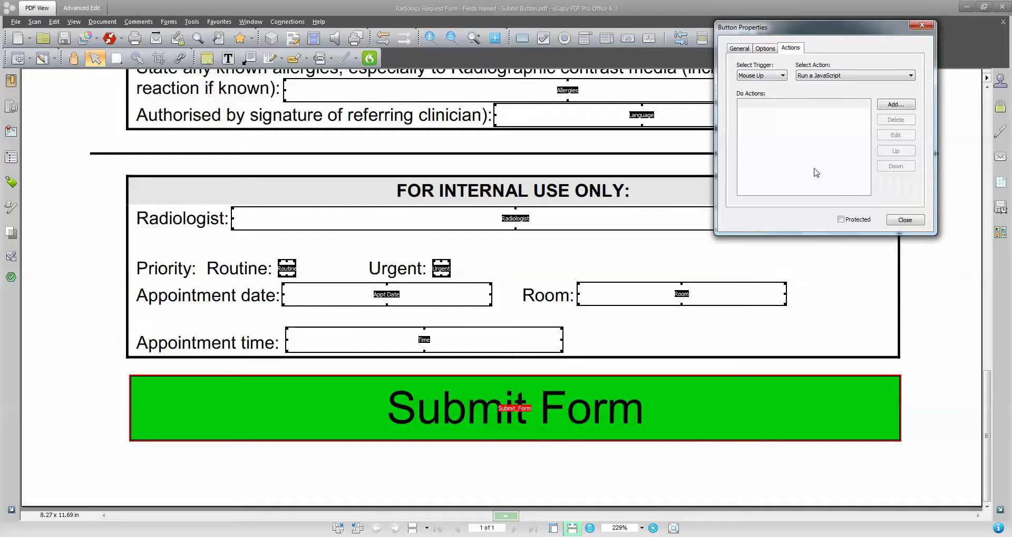
left_click(921, 222)
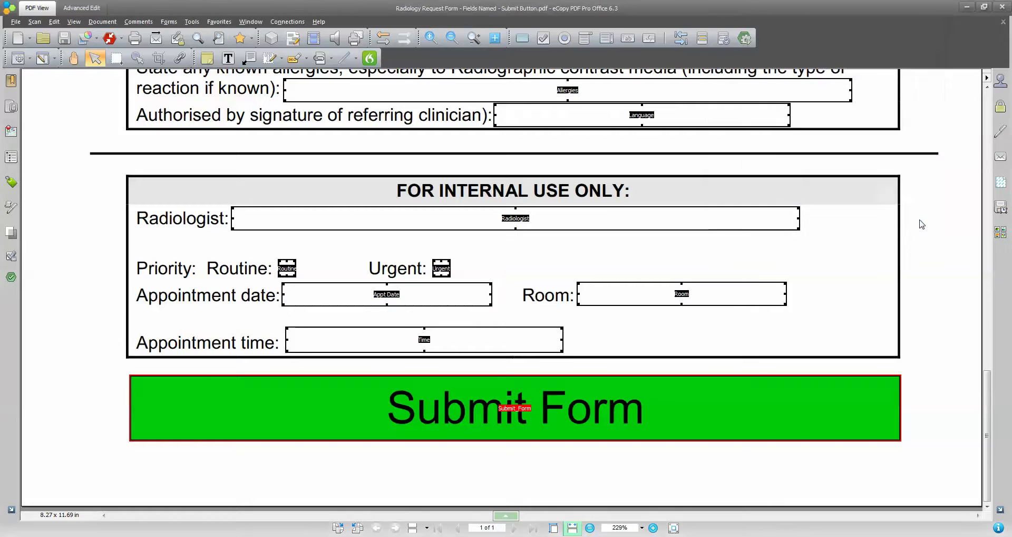
Try the Submit Form button in the Hand tool, then close the form without saving.
key("h")
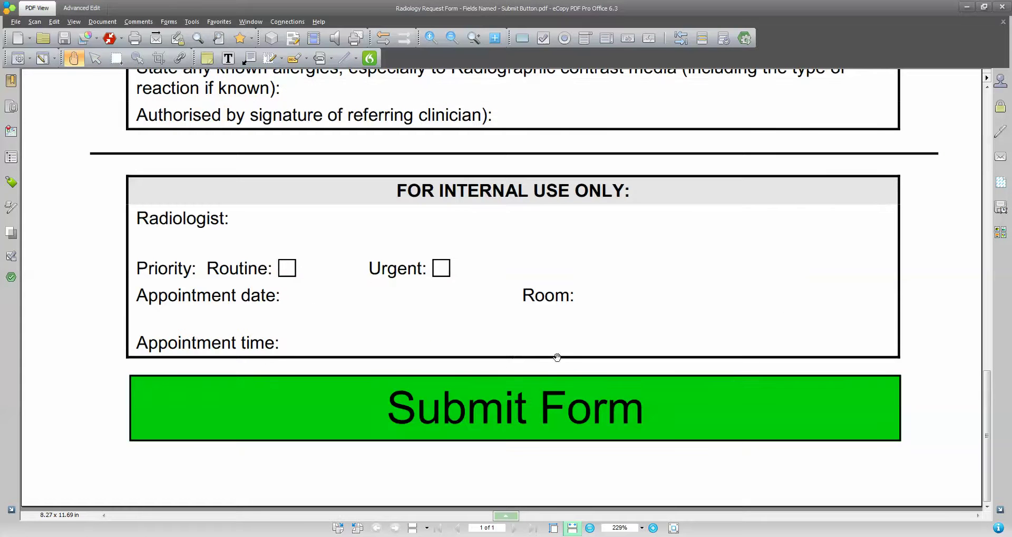
left_click(525, 407)
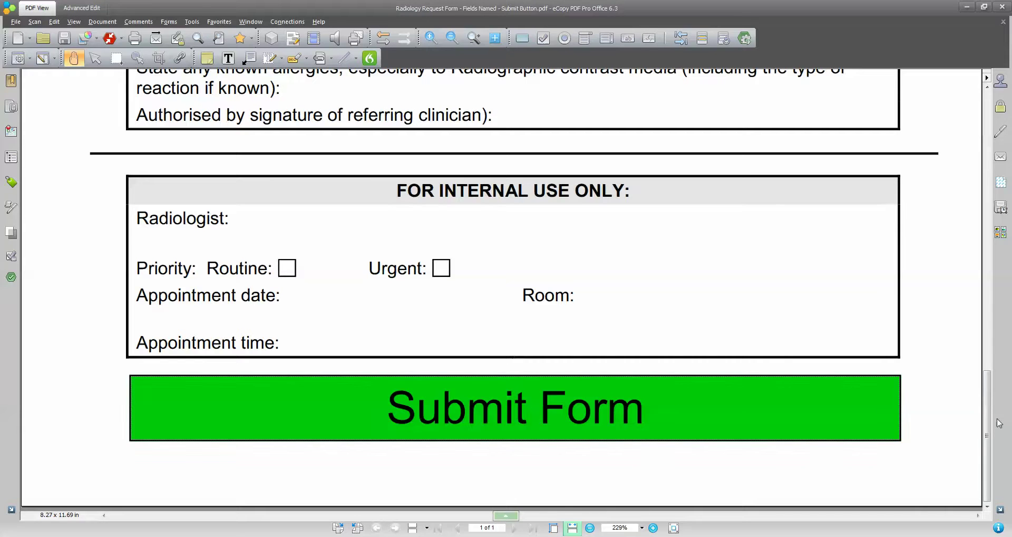
left_click_drag(987, 431, 974, 140)
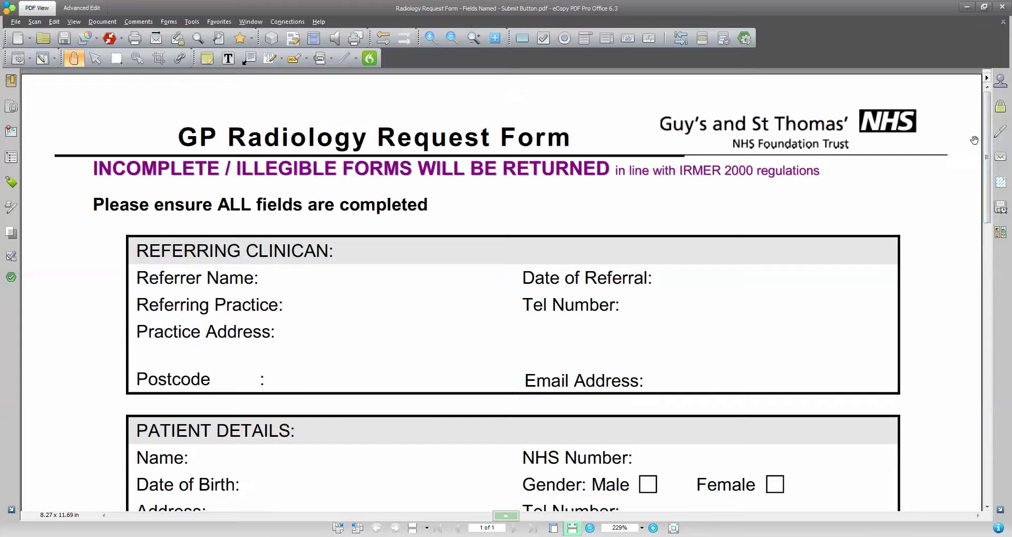
left_click(1001, 7)
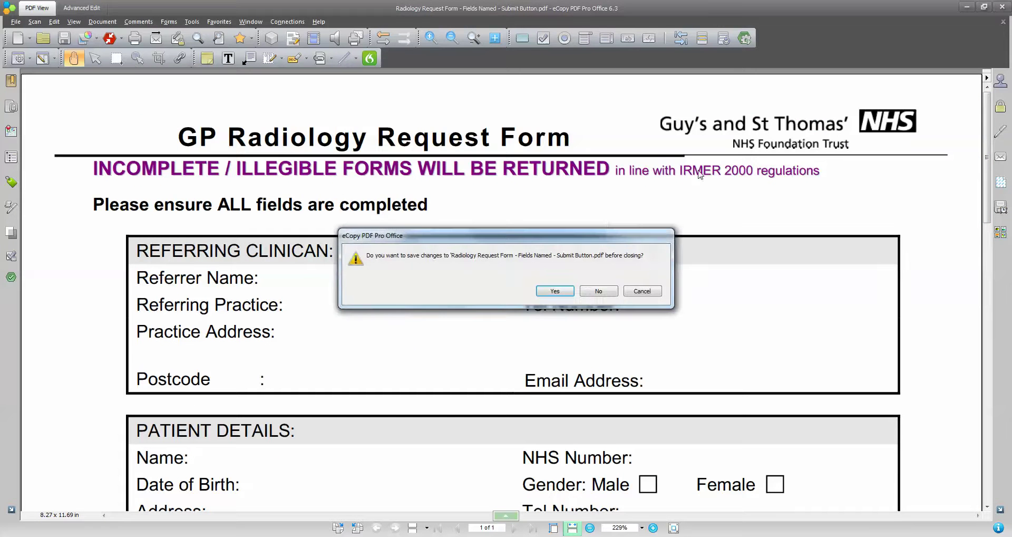
left_click(602, 291)
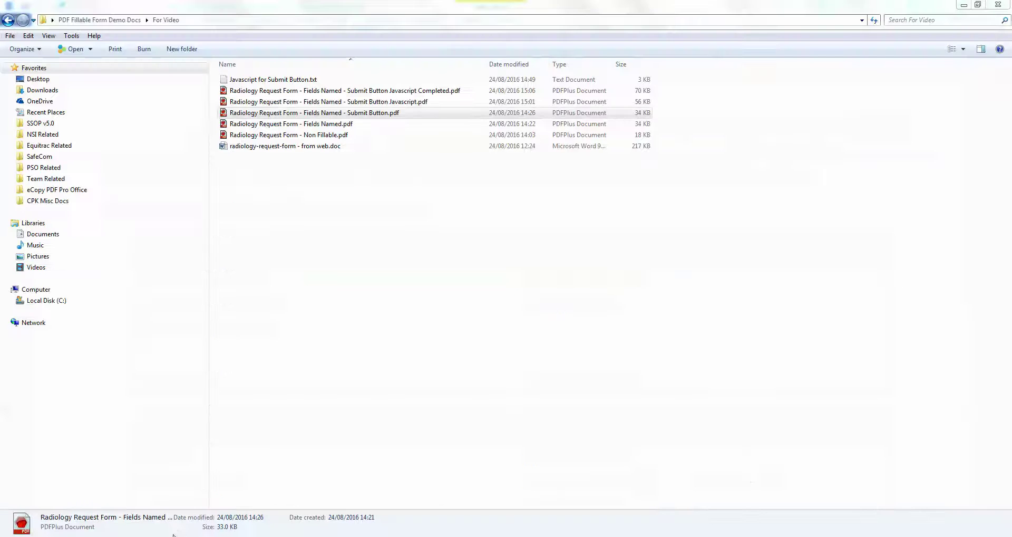
Open the Javascript Completed form full-screen and briefly reveal its field names.
double_click(343, 95)
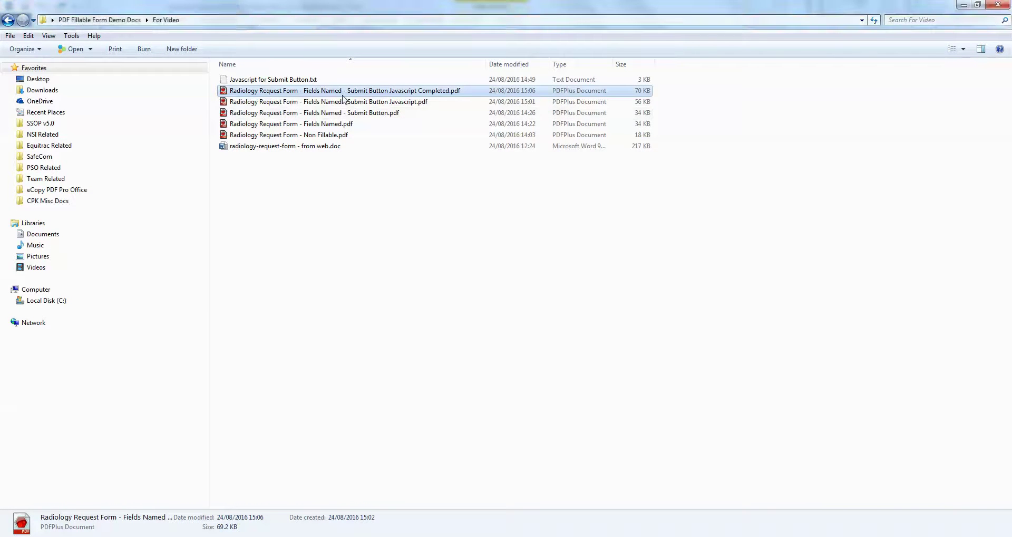
left_click(792, 73)
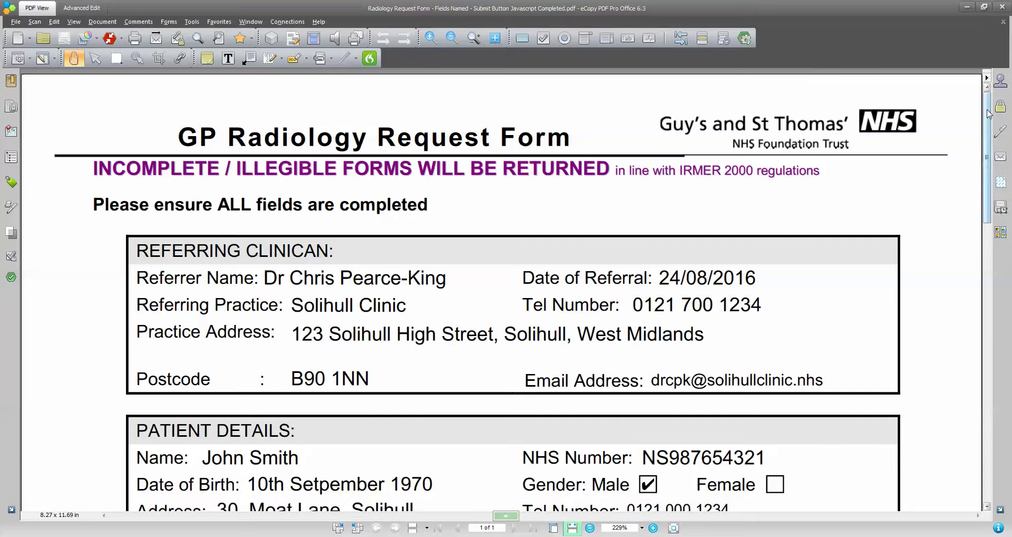
left_click(96, 58)
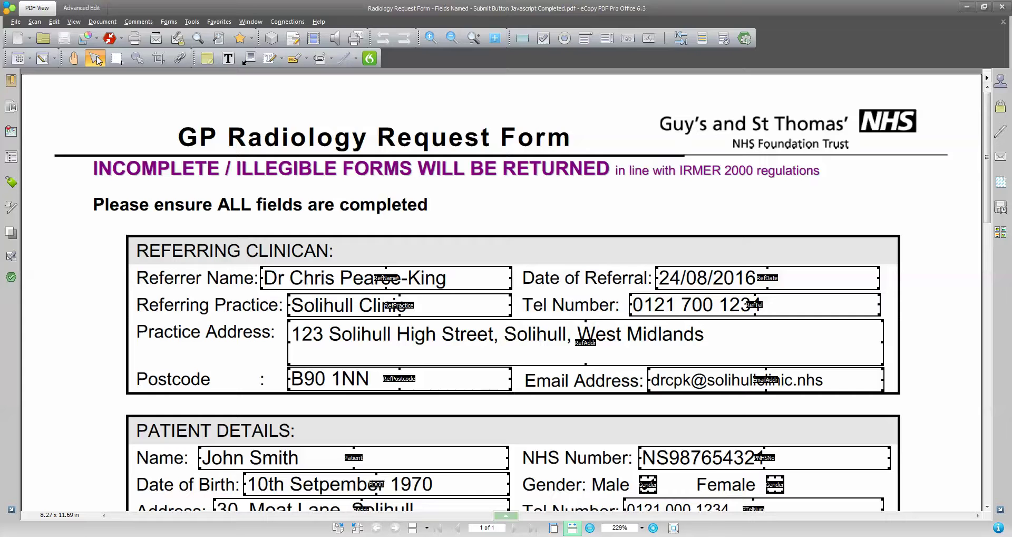
left_click(73, 58)
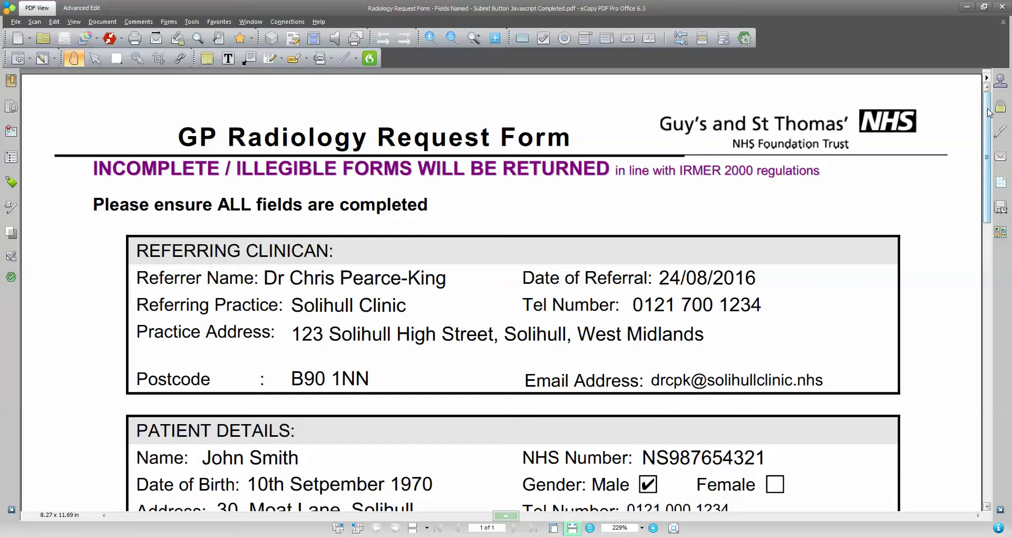
left_click_drag(989, 112, 998, 190)
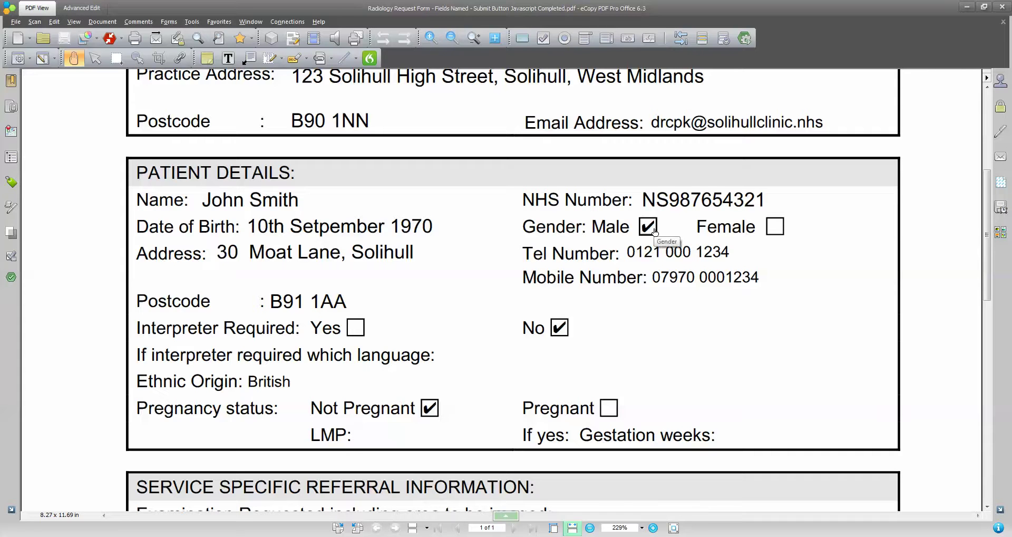
Toggle the Gender checkboxes between Male and Female, ending on Female.
left_click(775, 227)
left_click(648, 227)
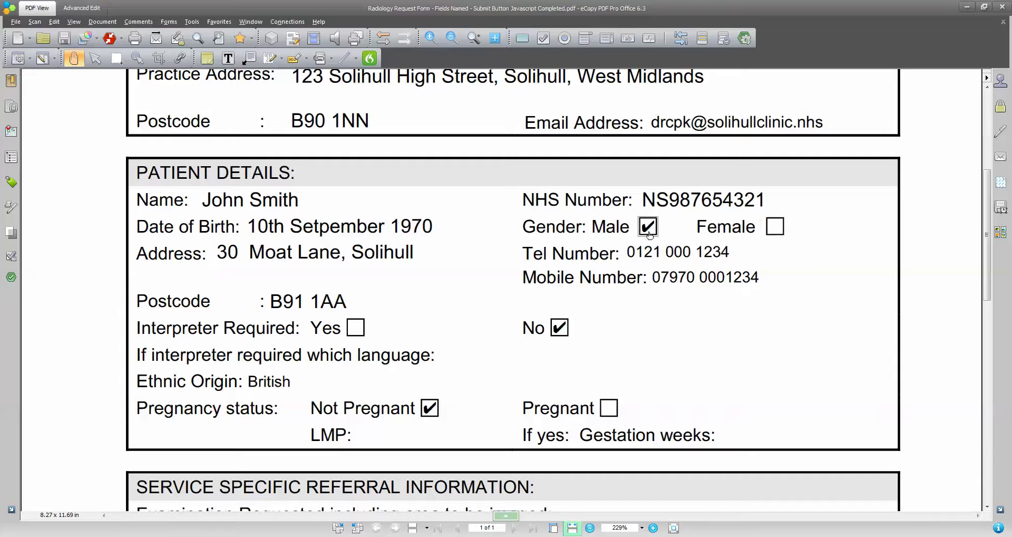
left_click(775, 227)
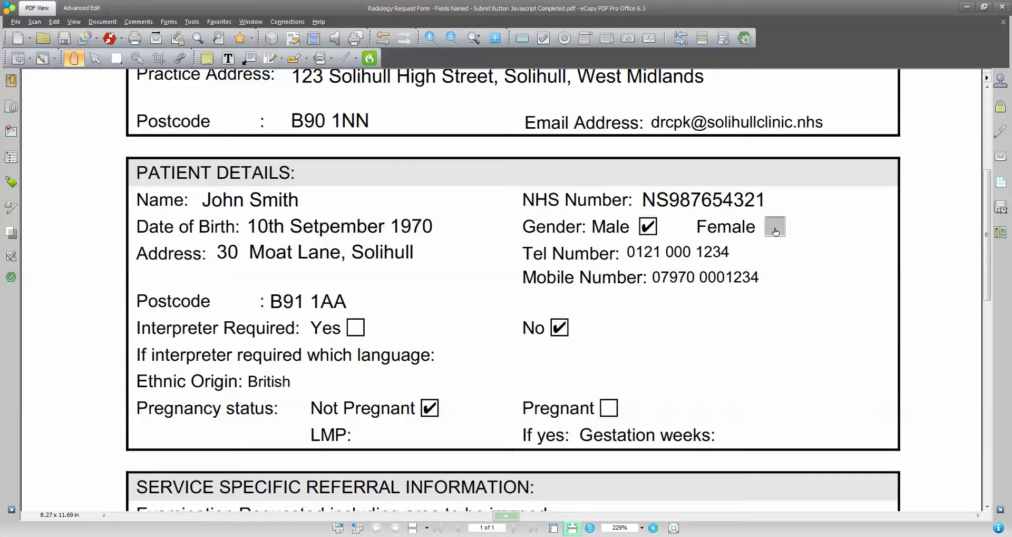
left_click(648, 228)
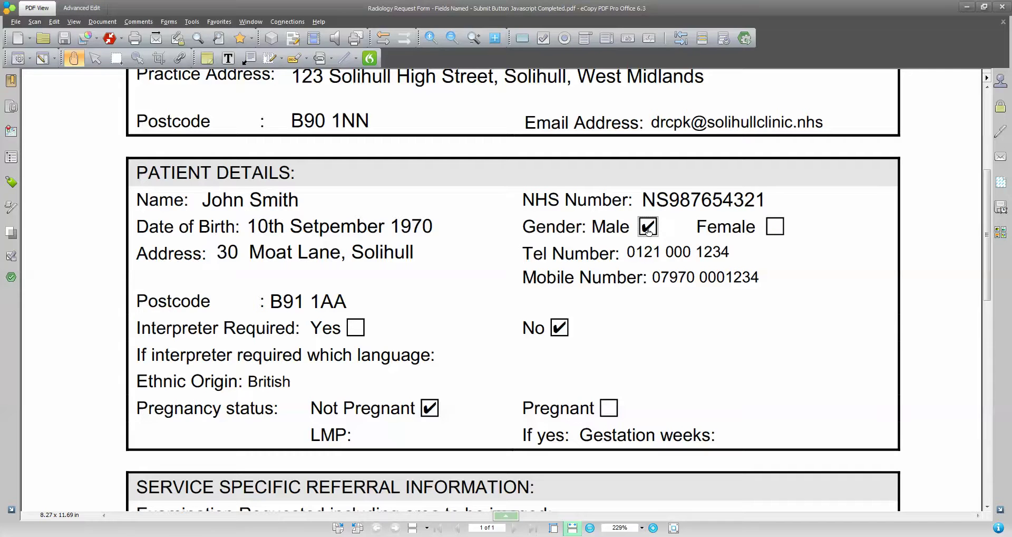
left_click(775, 228)
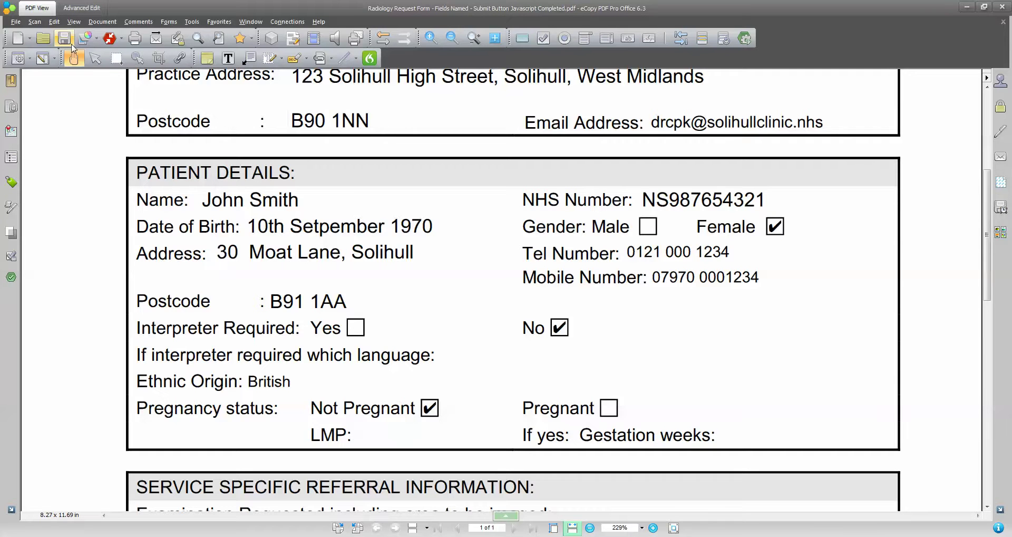
Inspect the Male and Female checkboxes' export values in Check Box Properties.
left_click(96, 59)
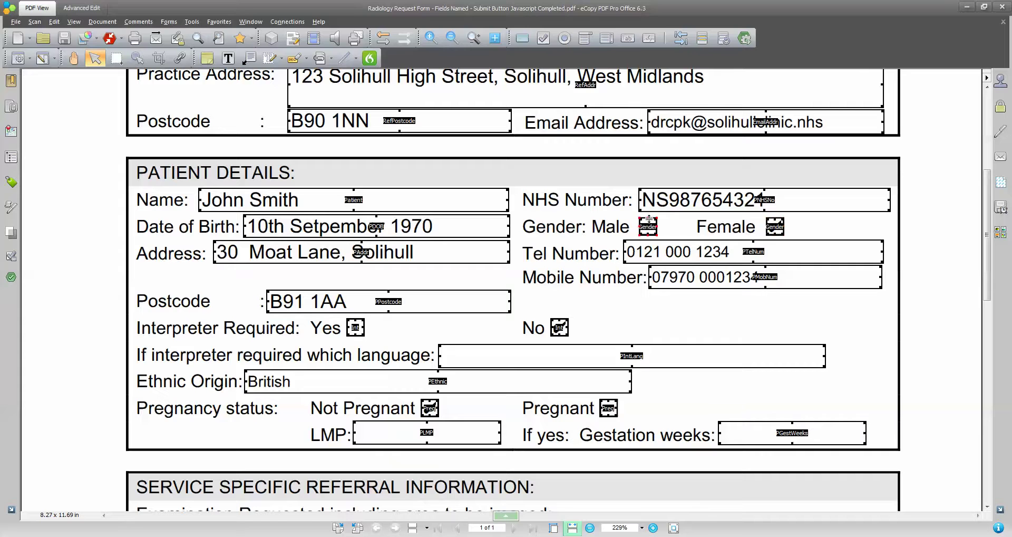
double_click(648, 227)
left_click(765, 48)
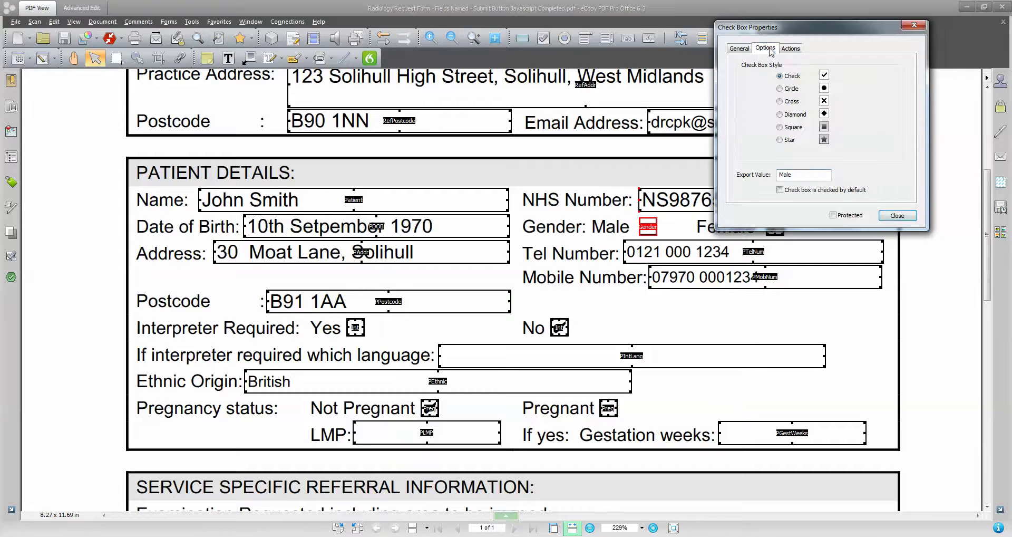
left_click_drag(796, 174, 761, 176)
left_click_drag(772, 31, 795, 14)
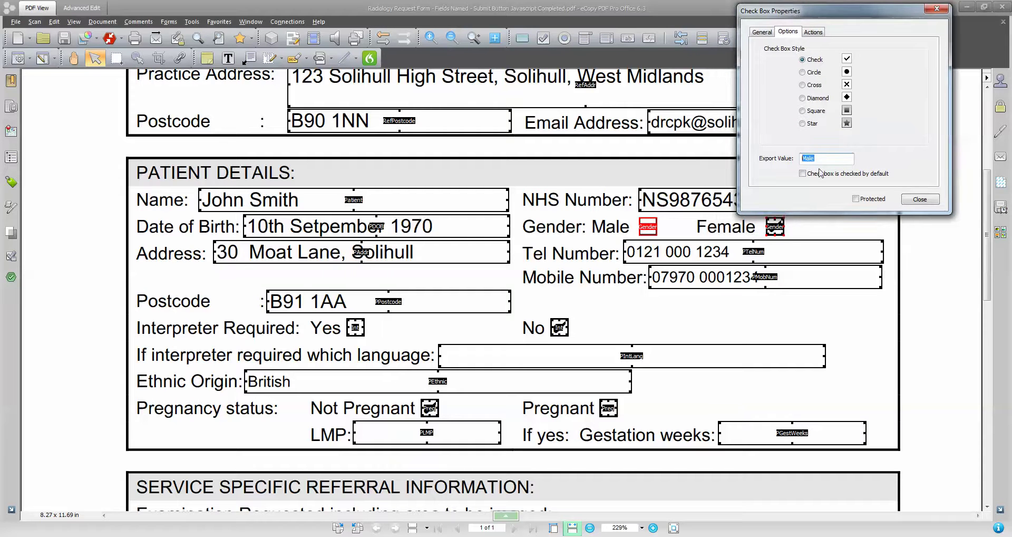
left_click(780, 232)
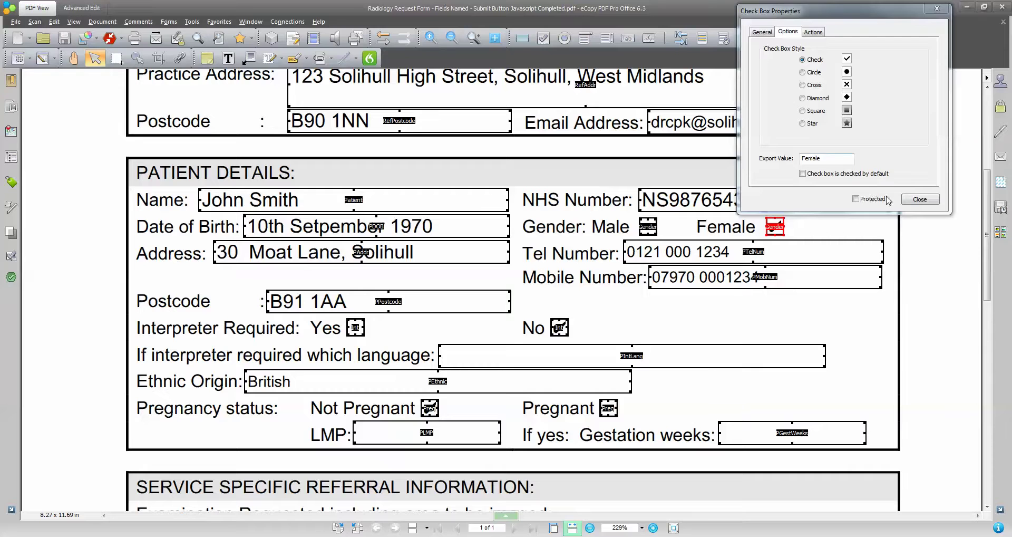
left_click(920, 199)
Tick Male, and toggle Interpreter and Pregnancy back to No and Not Pregnant.
key("h")
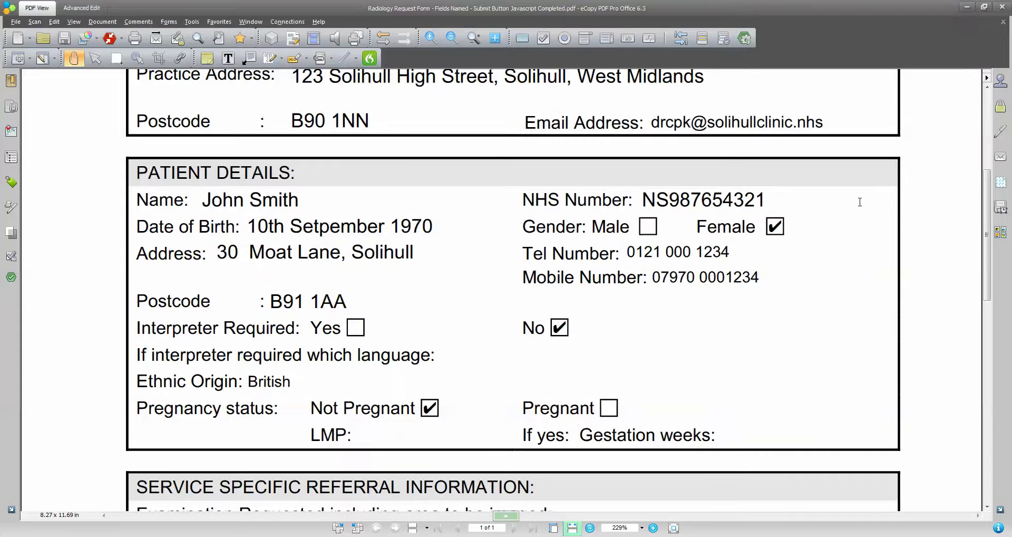
left_click(647, 227)
left_click(356, 328)
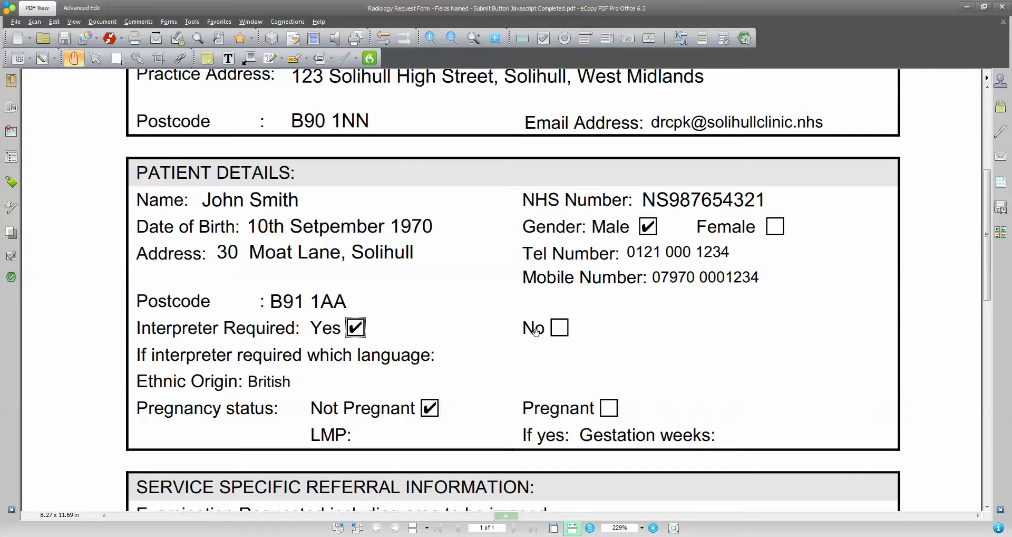
left_click(560, 327)
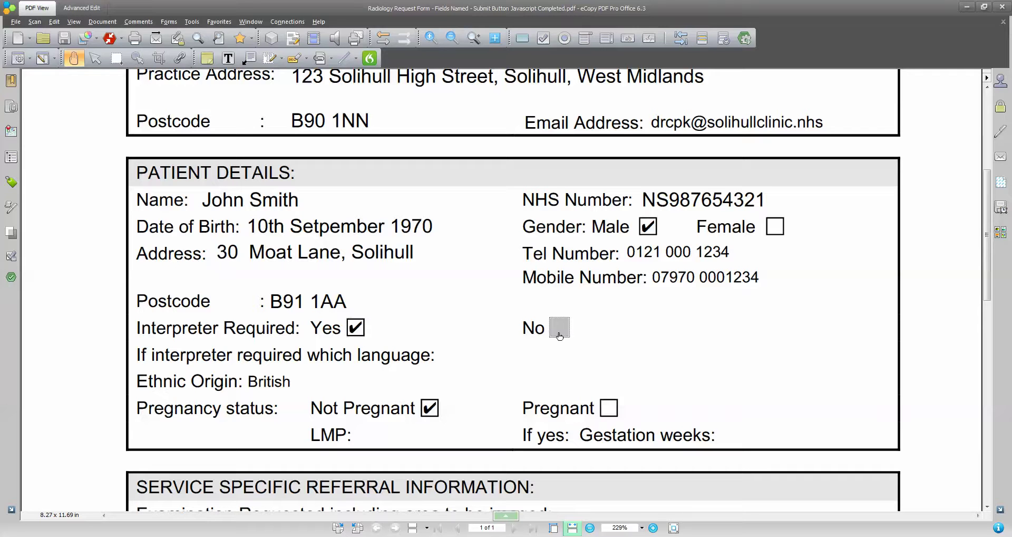
left_click(609, 408)
left_click(432, 416)
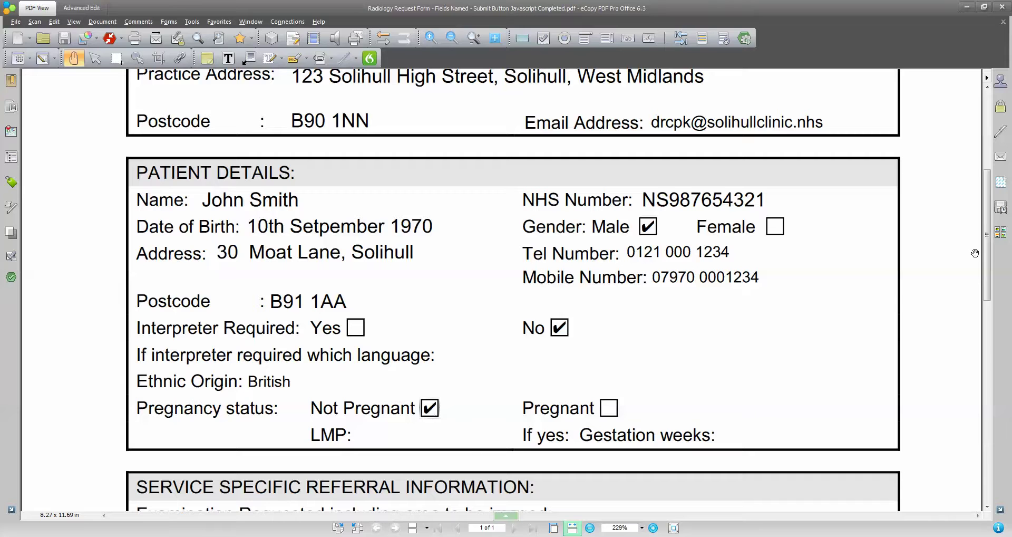
Scroll to the bottom and submit the completed form by email.
left_click_drag(988, 248, 992, 288)
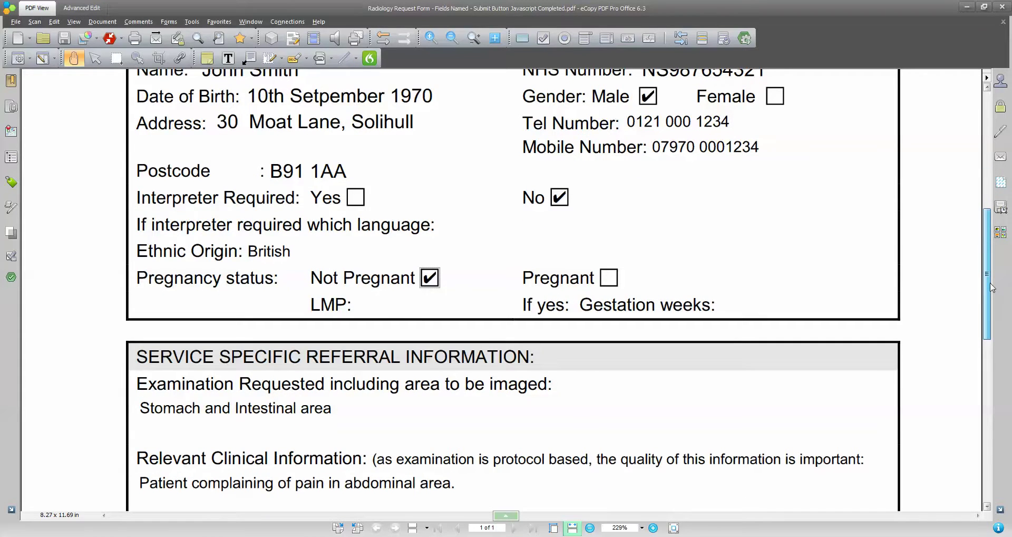
left_click_drag(992, 287, 1001, 449)
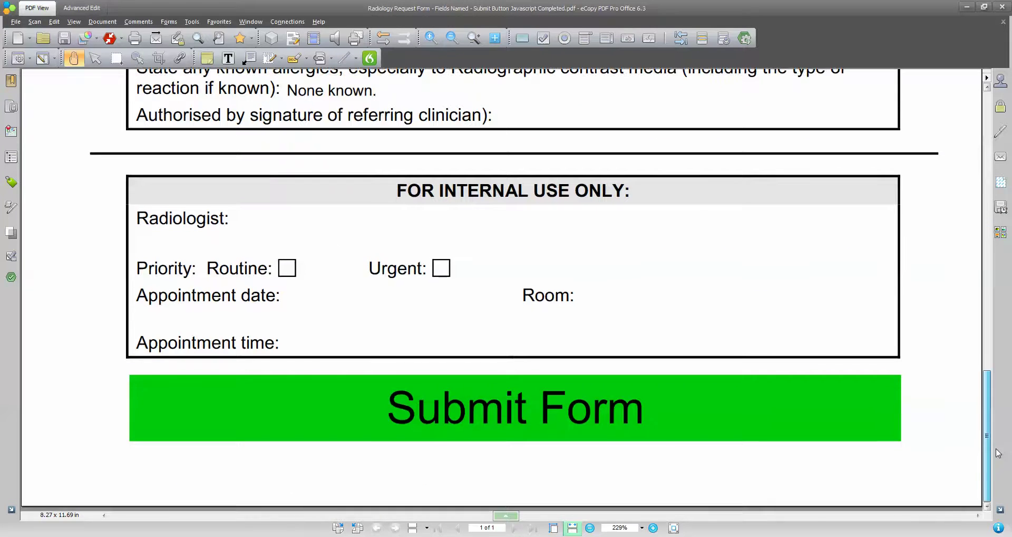
left_click(580, 421)
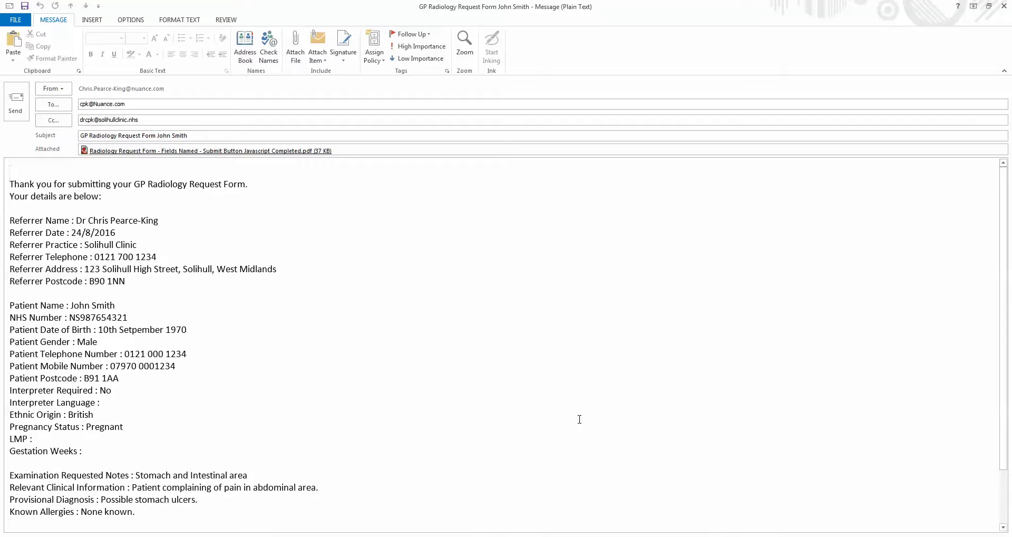
Highlight the To and Cc addresses in the message, then switch to Firefox's search results.
left_click_drag(136, 104, 78, 104)
left_click(142, 105)
left_click_drag(143, 106, 79, 106)
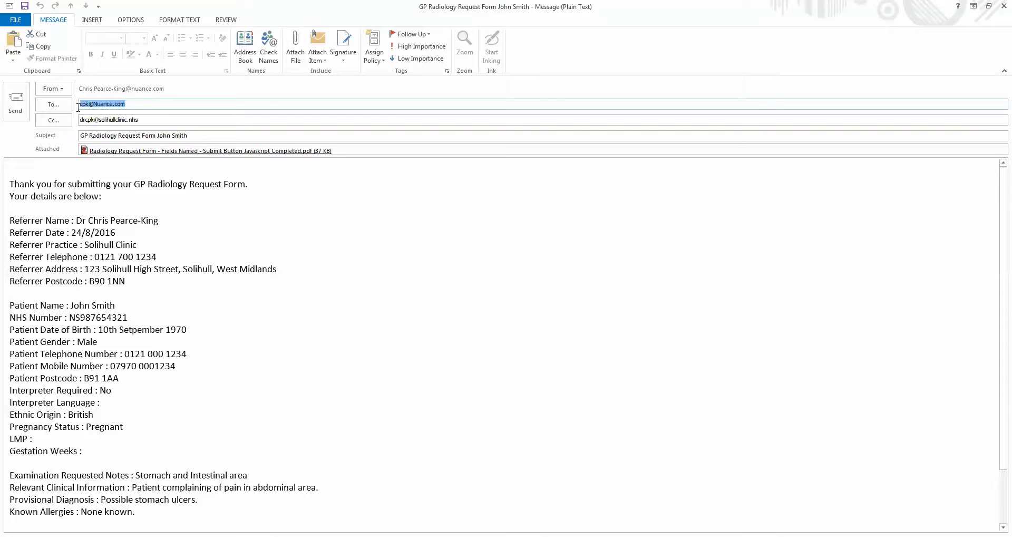
left_click(136, 105)
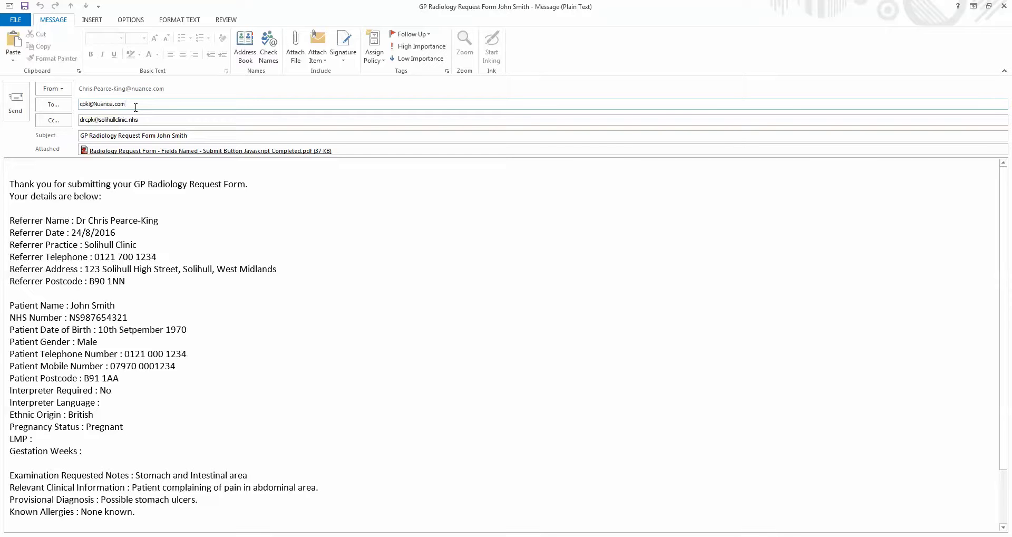
left_click_drag(148, 119, 79, 119)
left_click(168, 122)
left_click_drag(168, 122, 79, 120)
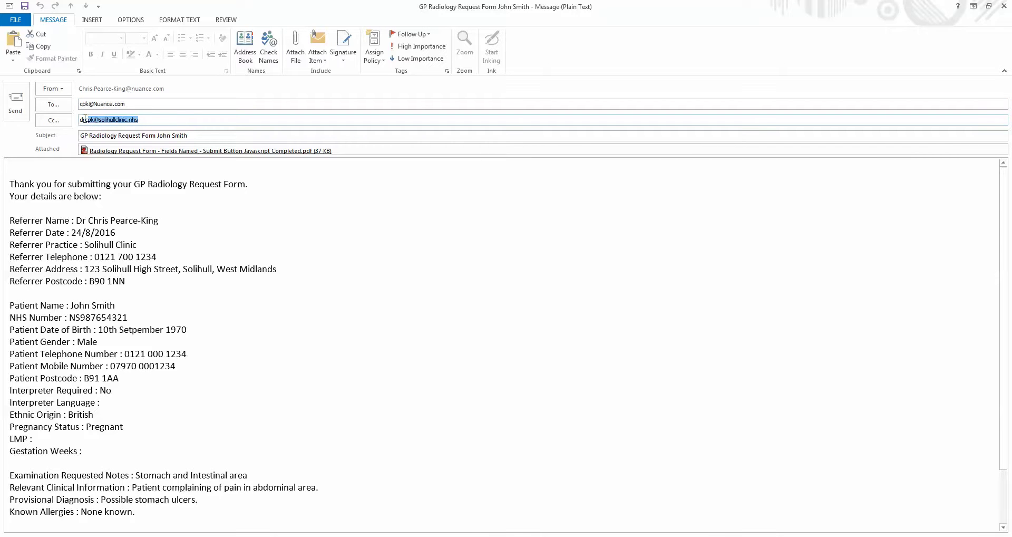
left_click(147, 119)
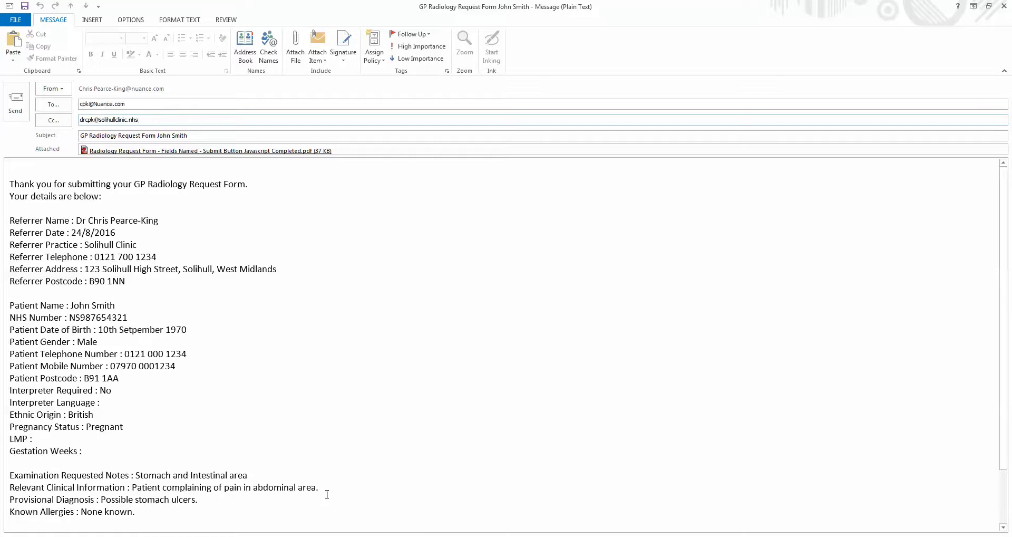
left_click(348, 498)
Alt+Tab between Outlook and the PDF form, ending on the generated submission email.
key("alt+Tab")
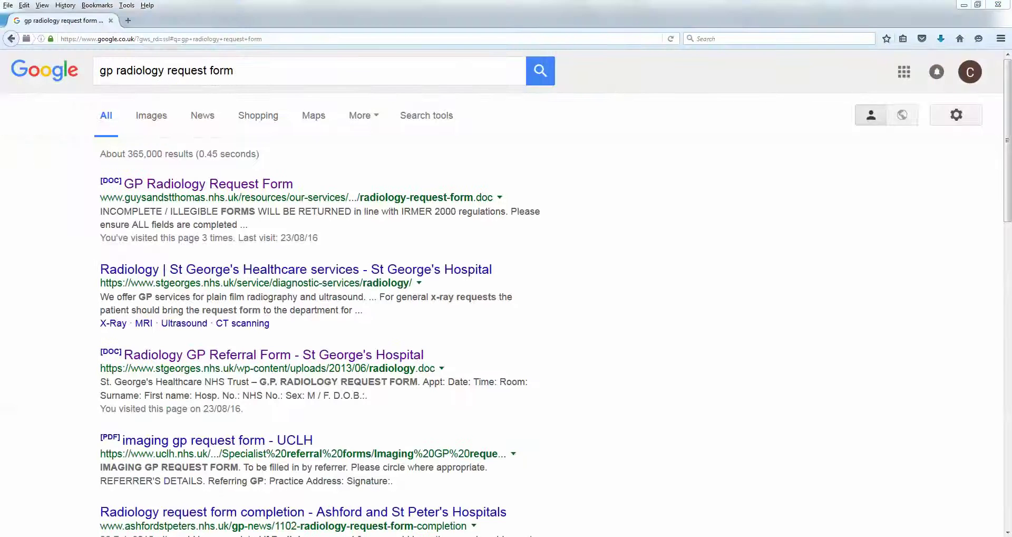
key("alt+Tab")
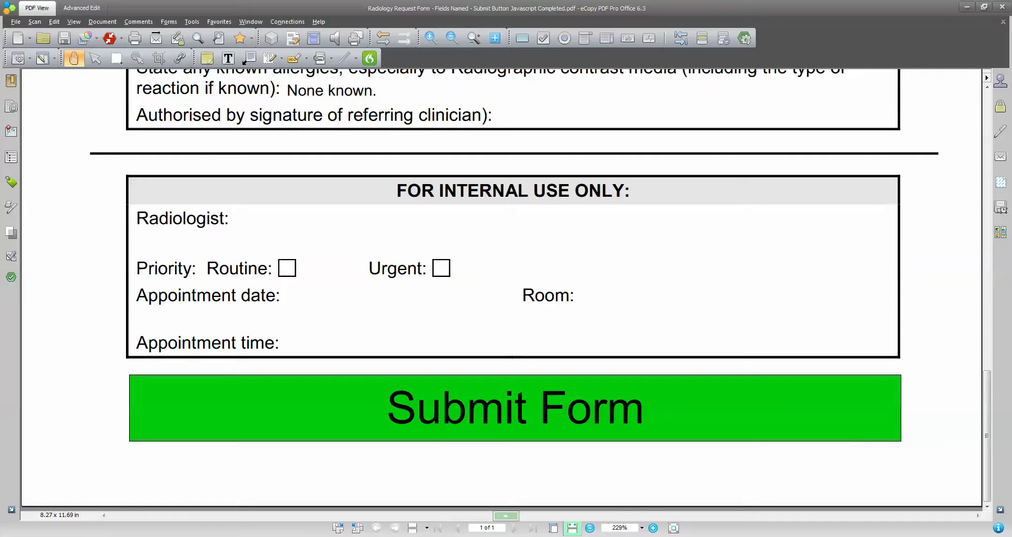
key("alt+Tab")
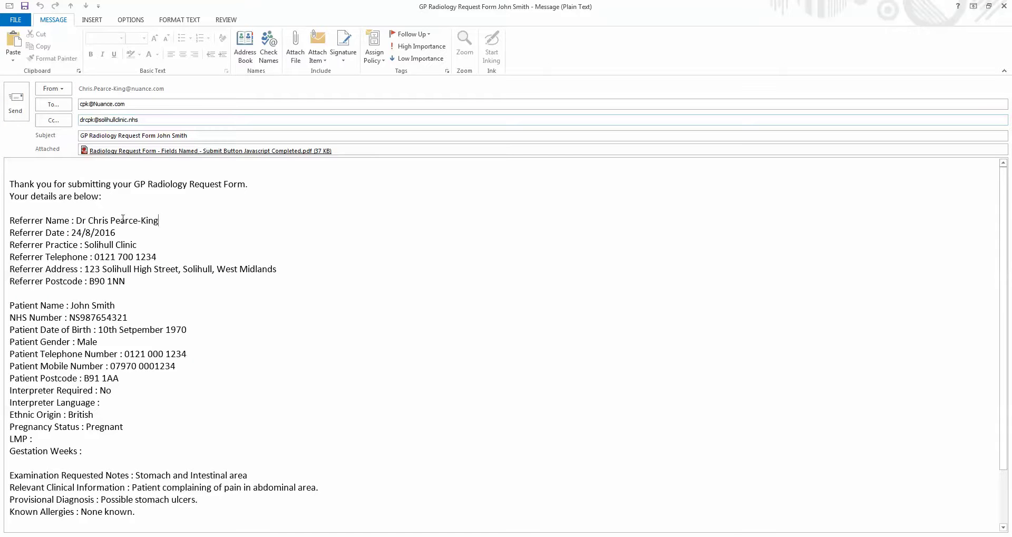
left_click_drag(159, 220, 84, 221)
left_click(155, 236)
Close the submission email and outline all form fields with their names.
left_click(1005, 7)
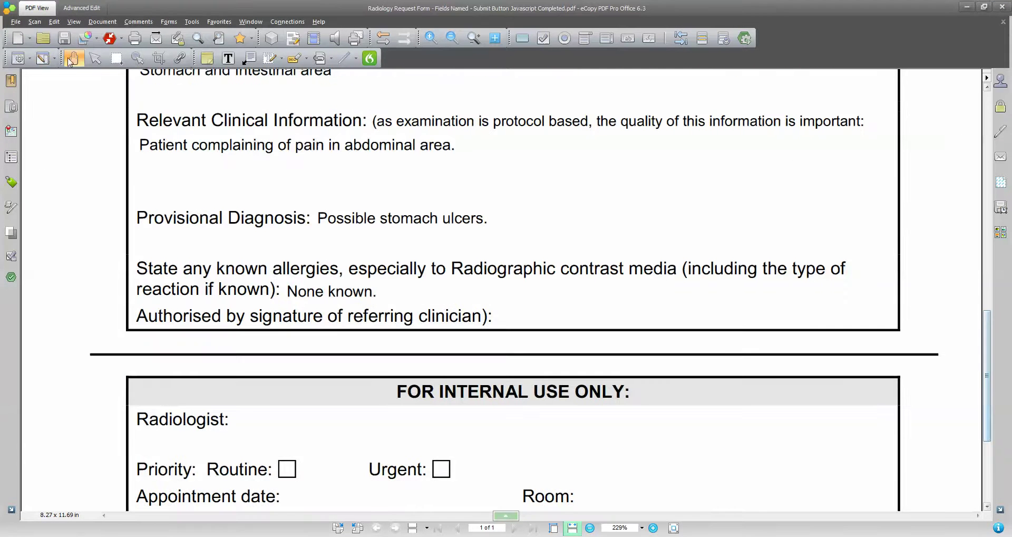
left_click(95, 58)
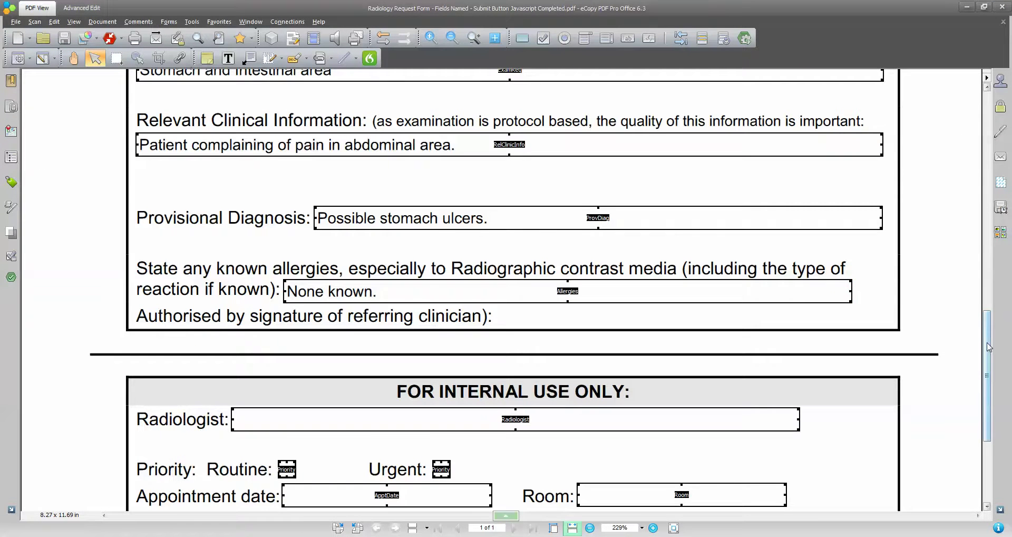
scroll(515, 409, "down", 4)
Open the Submit Form button's Run a JavaScript action in the script editor.
left_click(619, 418)
double_click(619, 418)
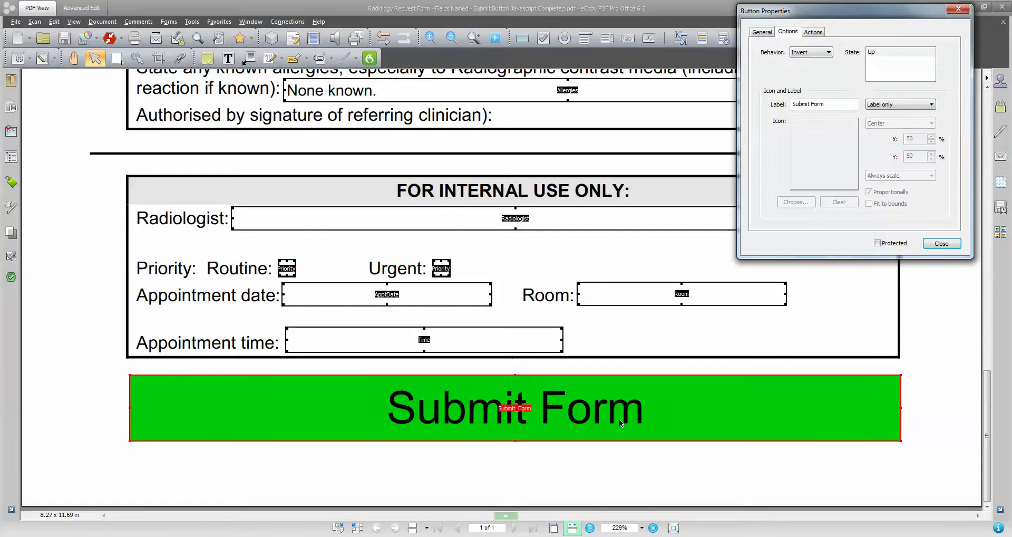
left_click(814, 31)
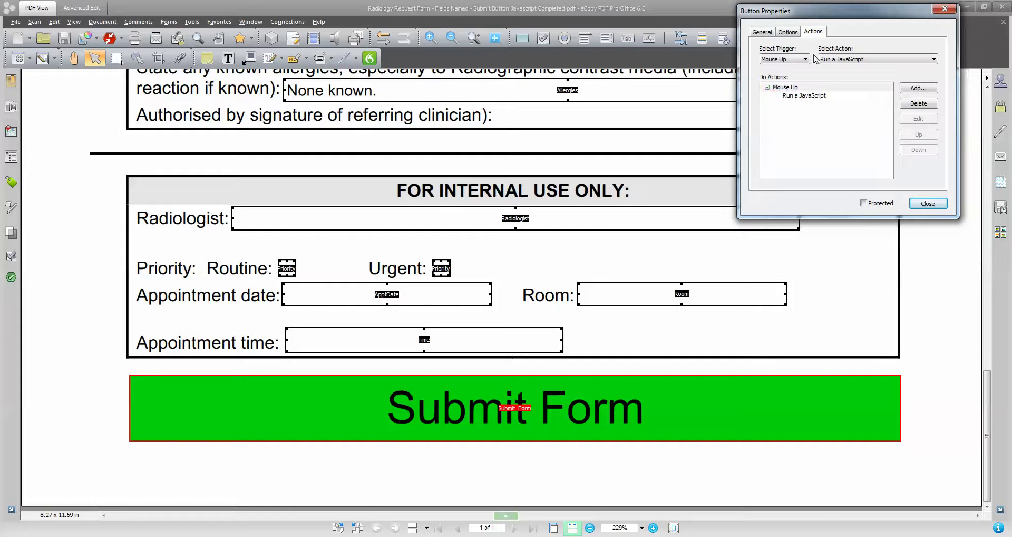
left_click(805, 95)
left_click(919, 119)
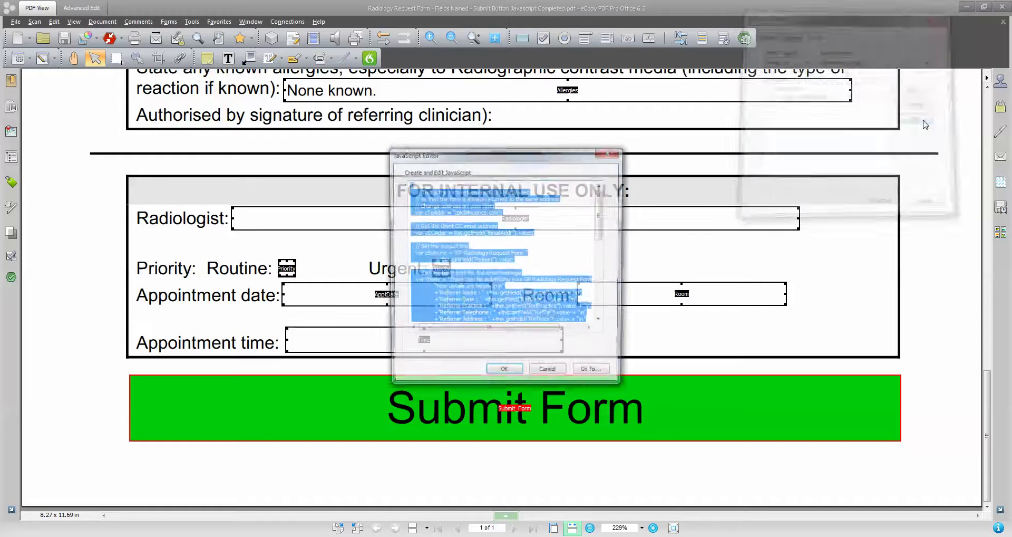
Review the mailDoc script's return address, CC line using EmailAddr, and RefName message text.
left_click(471, 232)
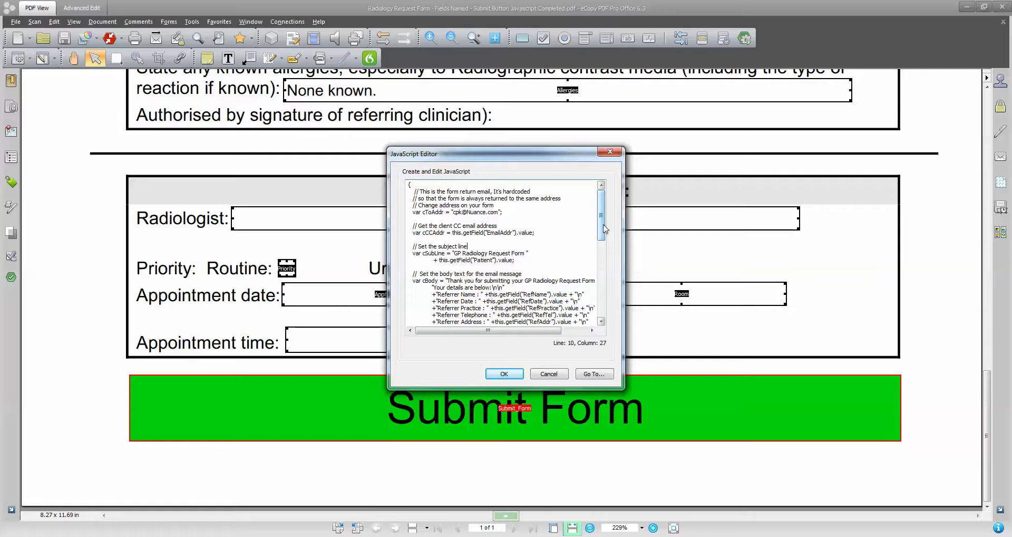
left_click_drag(603, 228, 602, 228)
left_click_drag(505, 212, 411, 212)
left_click_drag(536, 232, 428, 236)
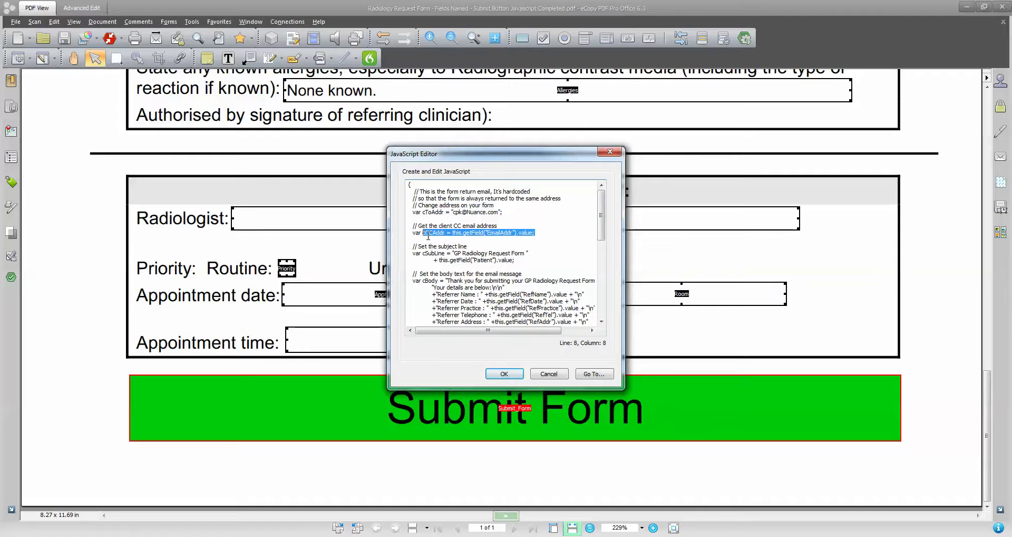
left_click(544, 232)
left_click_drag(515, 233, 489, 232)
left_click(537, 232)
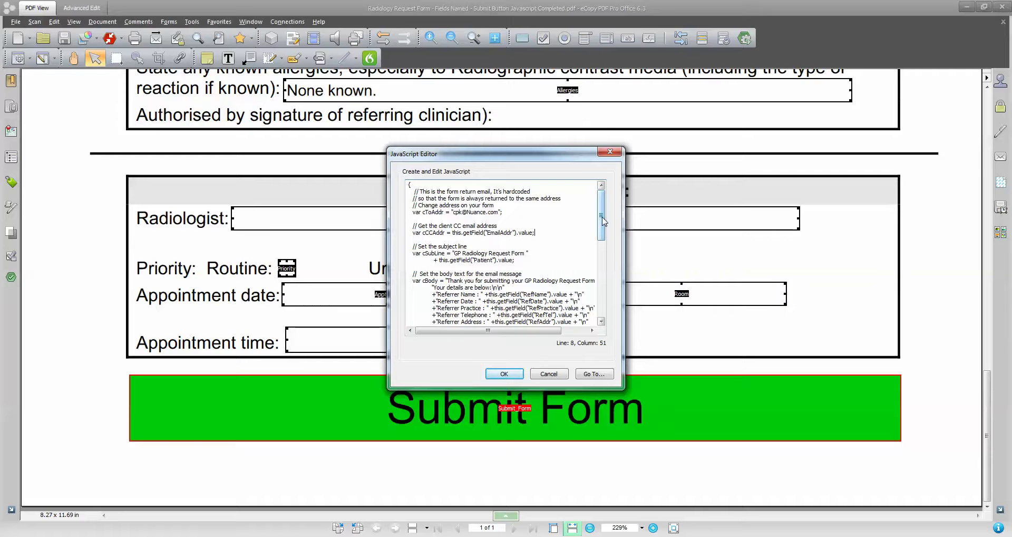
left_click_drag(604, 220, 603, 245)
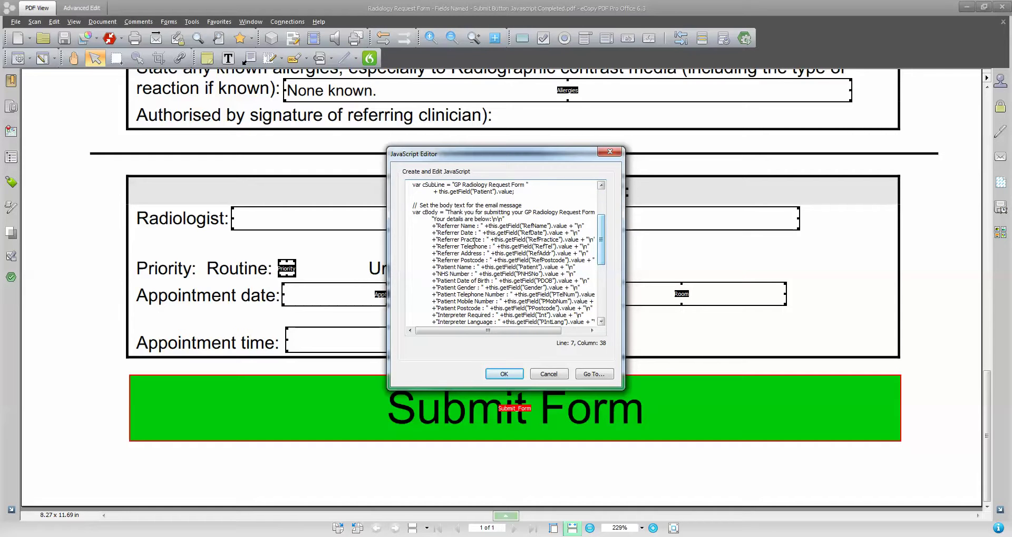
left_click_drag(440, 226, 481, 225)
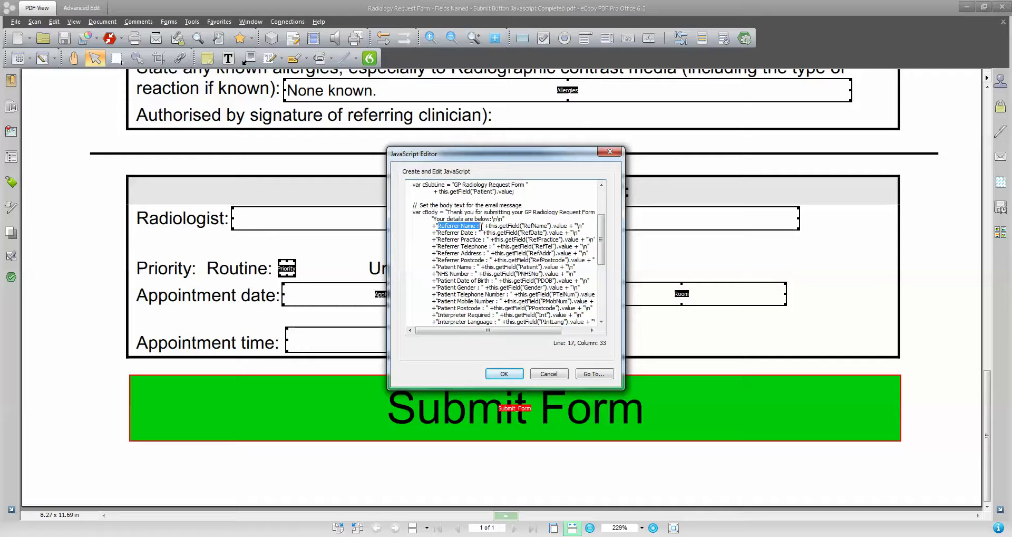
double_click(528, 226)
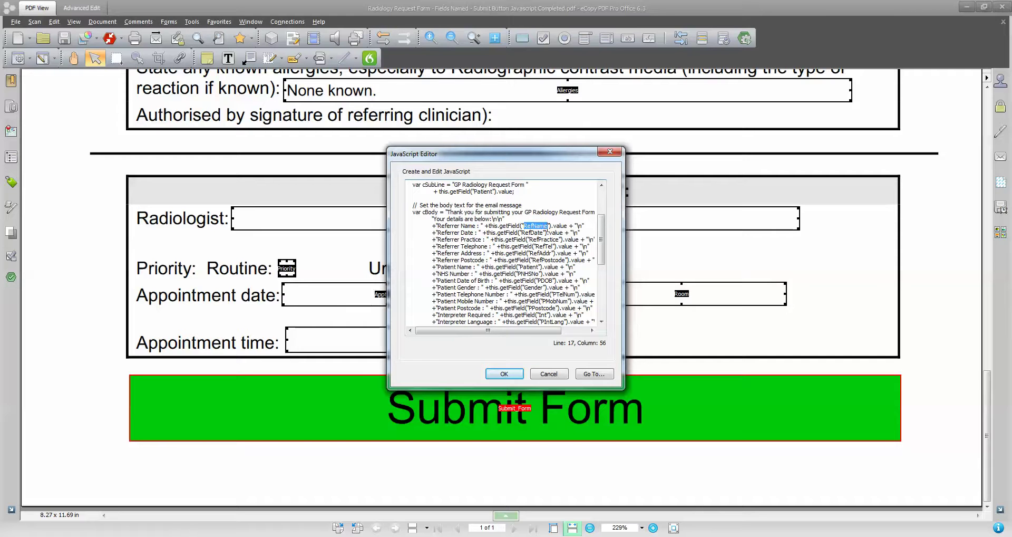
left_click_drag(601, 247, 602, 299)
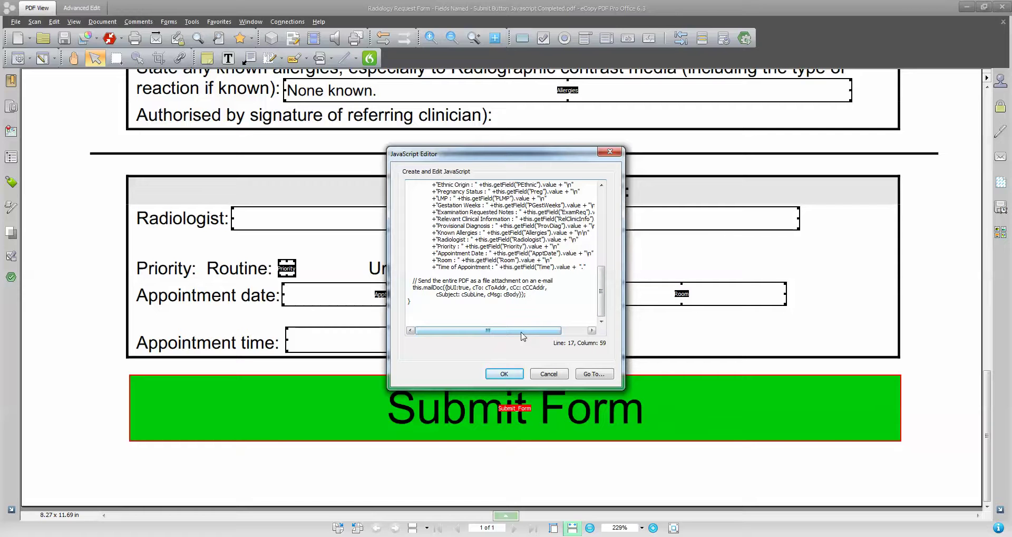
Accept the unchanged script, close the button properties, and return to the form files folder.
left_click(514, 376)
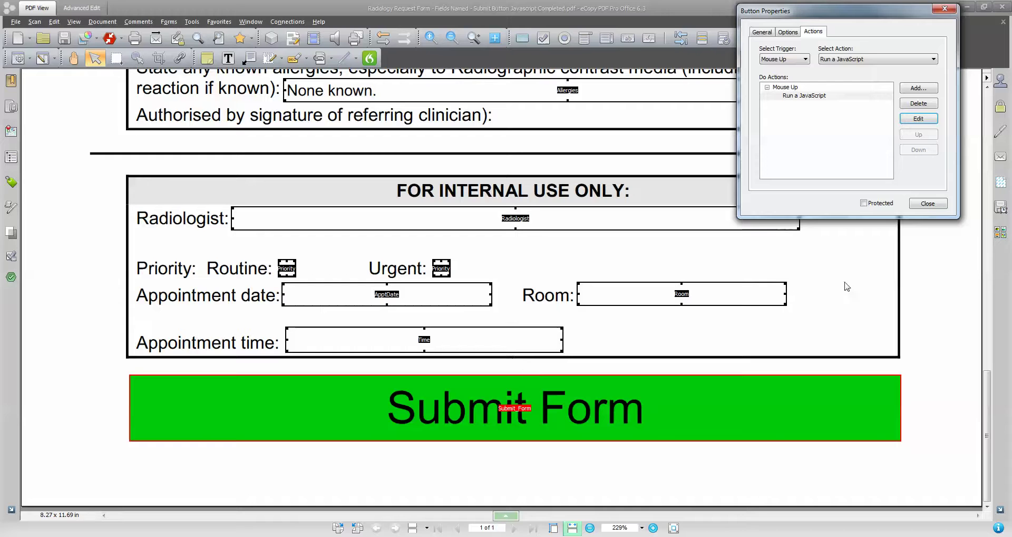
key("Escape")
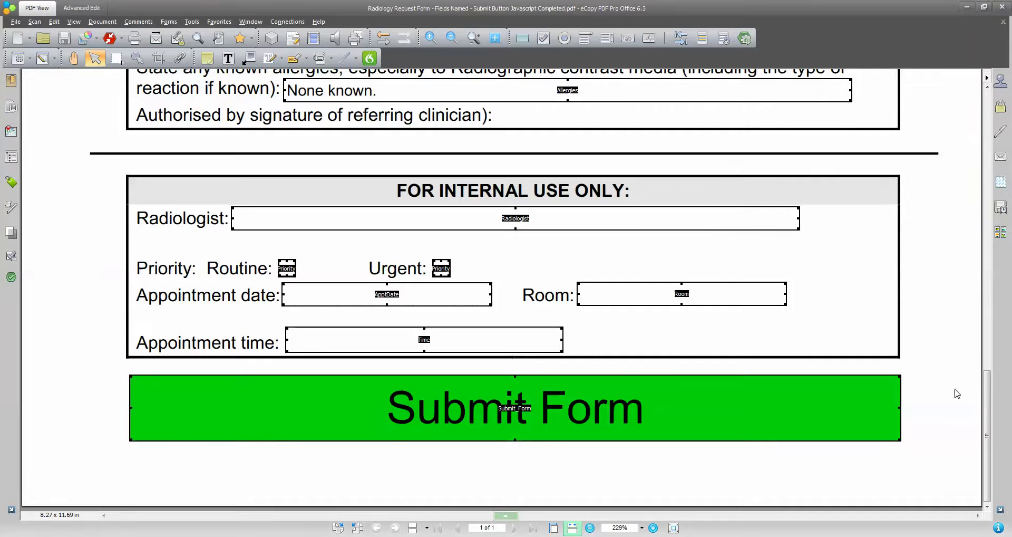
left_click_drag(987, 406, 991, 168)
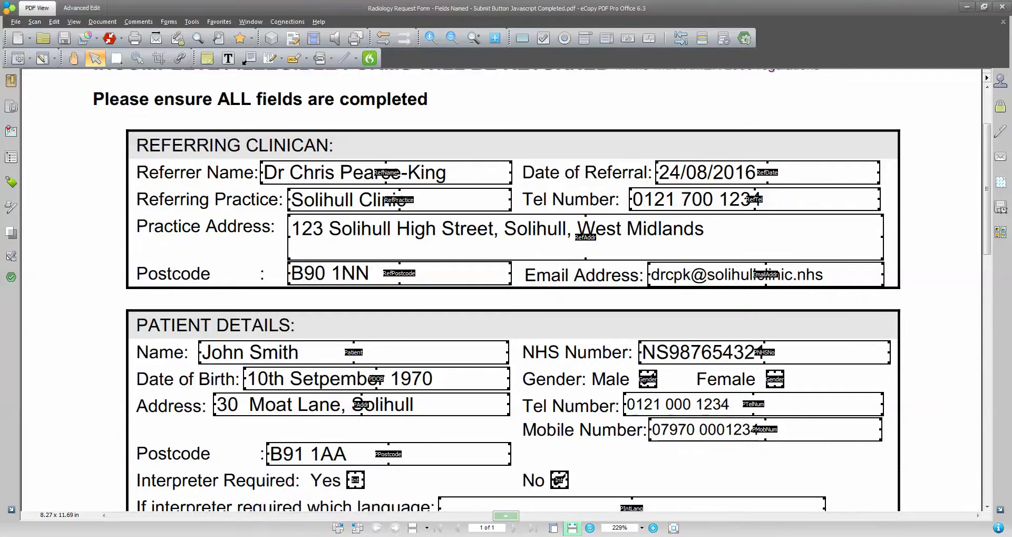
left_click(166, 531)
Open Radiology Request Form - Non Fillable.pdf and type an 'Email Address:' label beside Postcode.
left_click(336, 136)
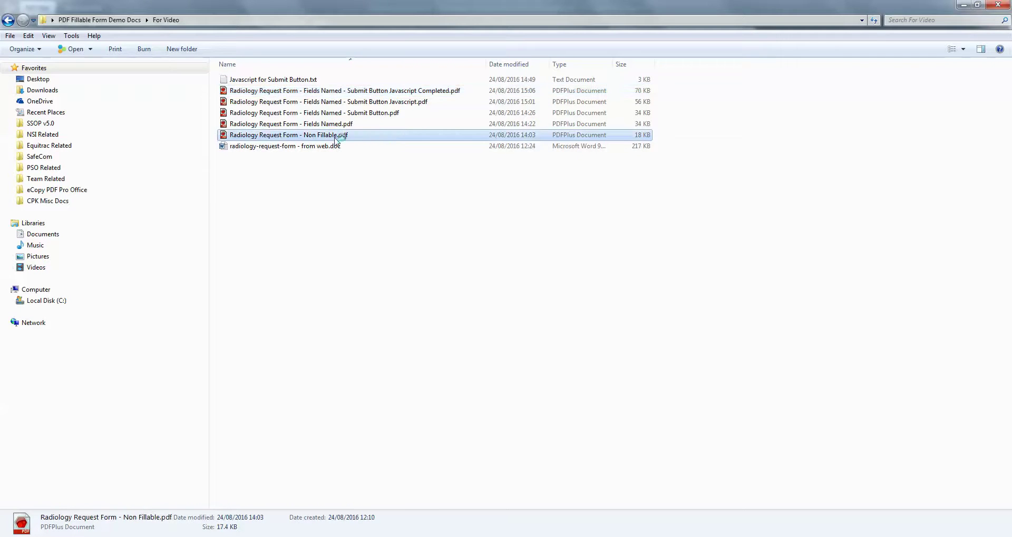
double_click(335, 138)
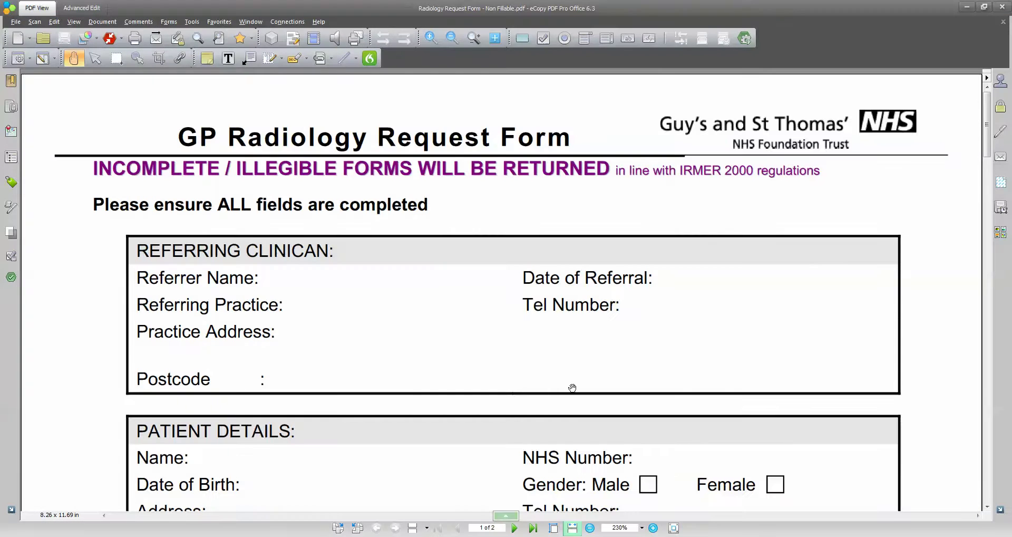
scroll(632, 379, "down", 3)
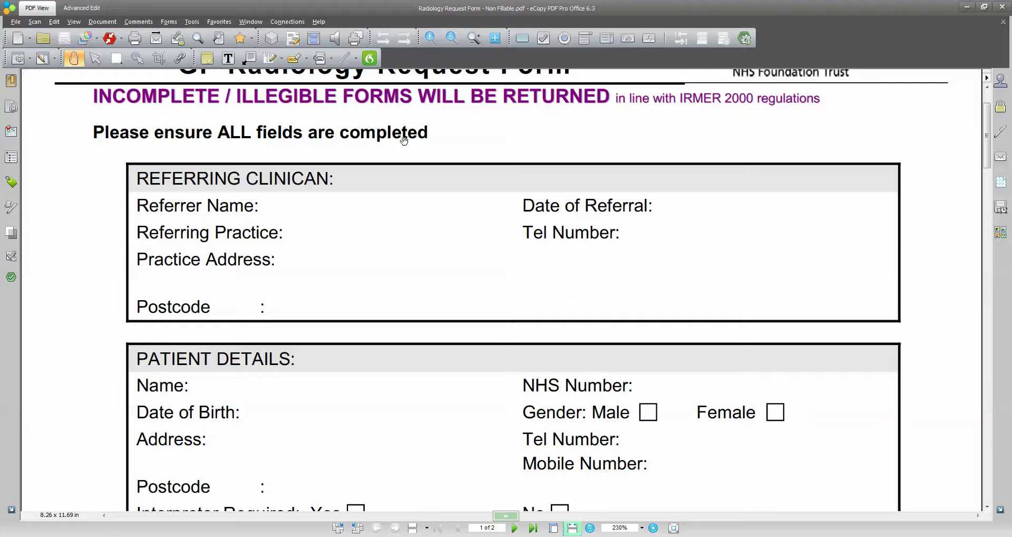
left_click(291, 40)
left_click(525, 307)
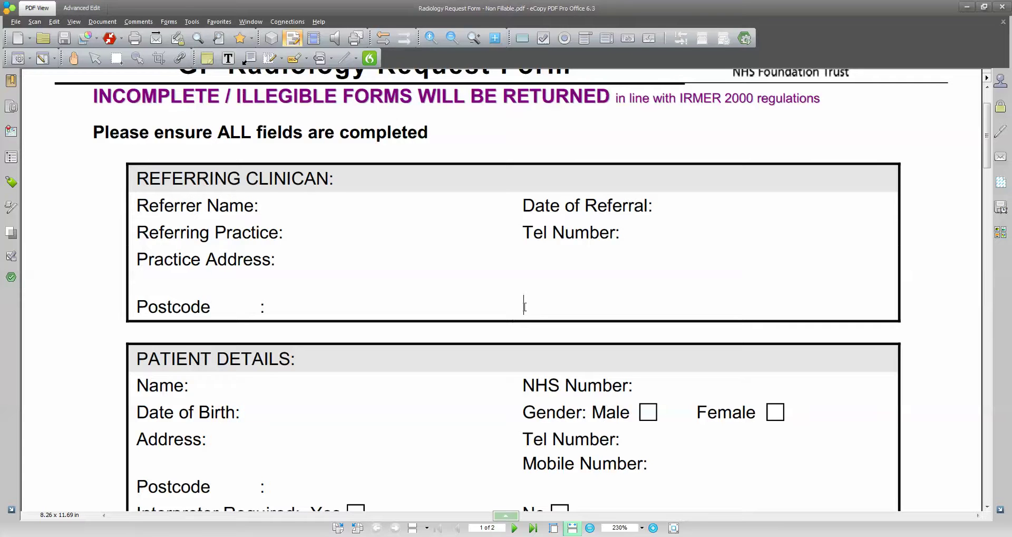
type("Email Address")
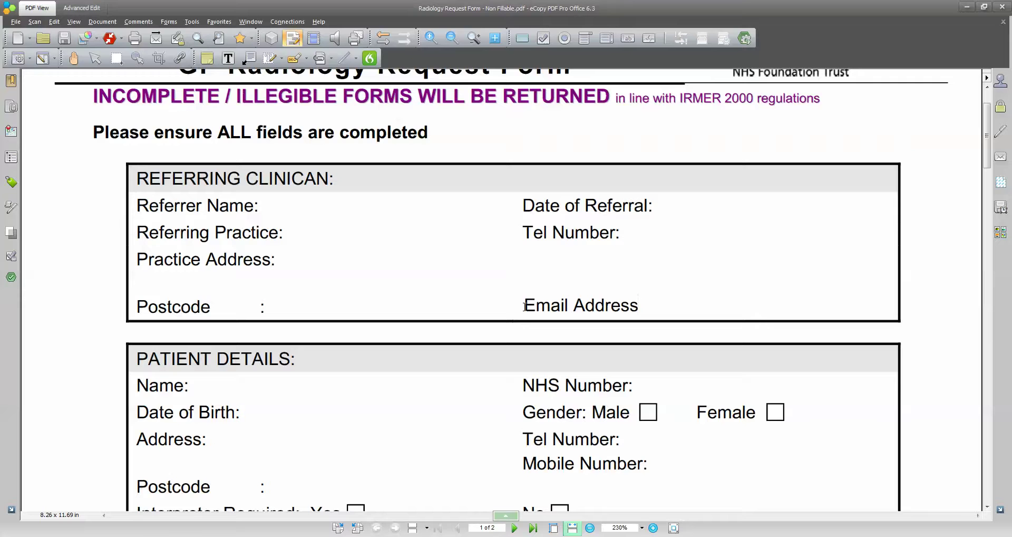
type(":")
Add an outline-free text field named EmailAddr beside the label and type a sample e-mail address.
left_click(628, 38)
left_click_drag(649, 294, 902, 320)
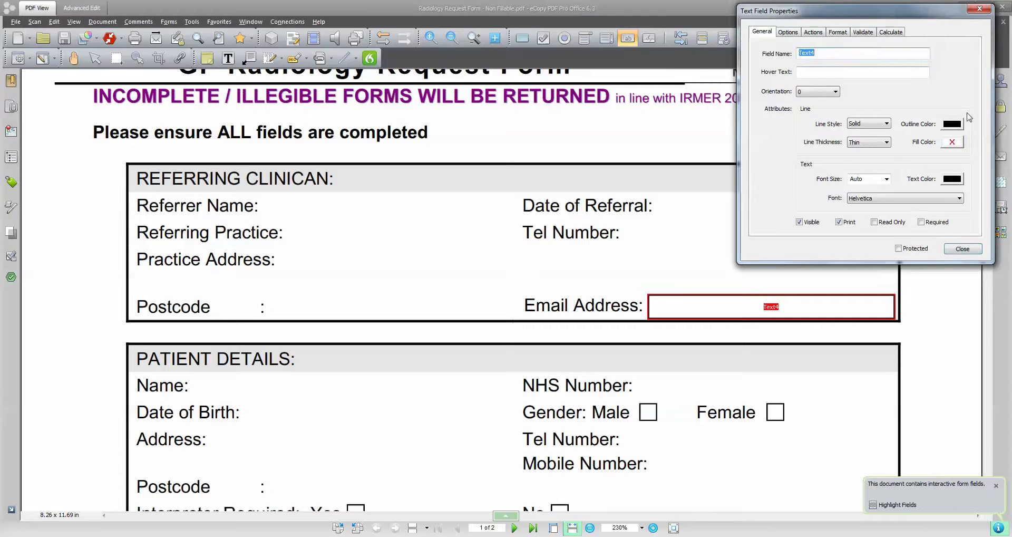
left_click(955, 125)
left_click(933, 145)
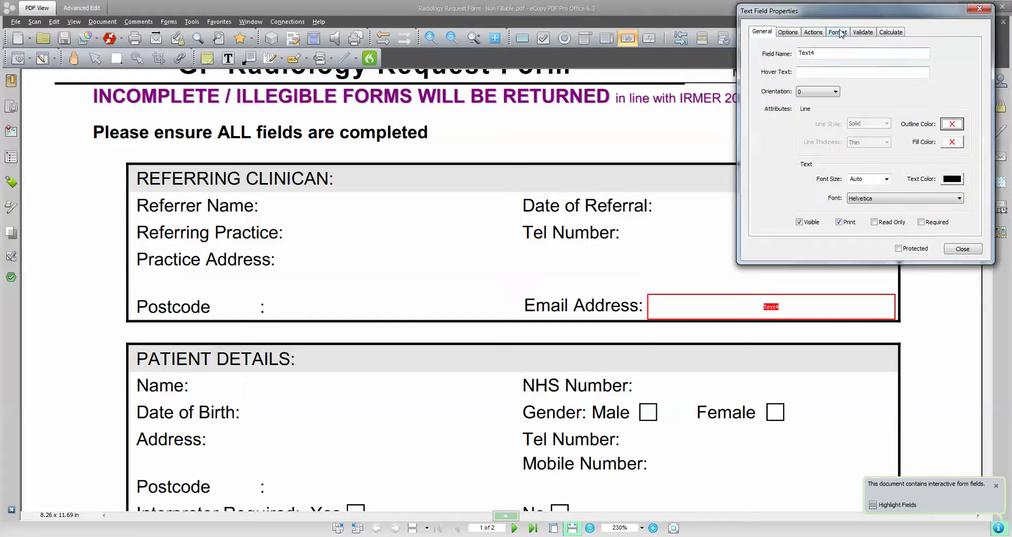
double_click(836, 53)
type("Email")
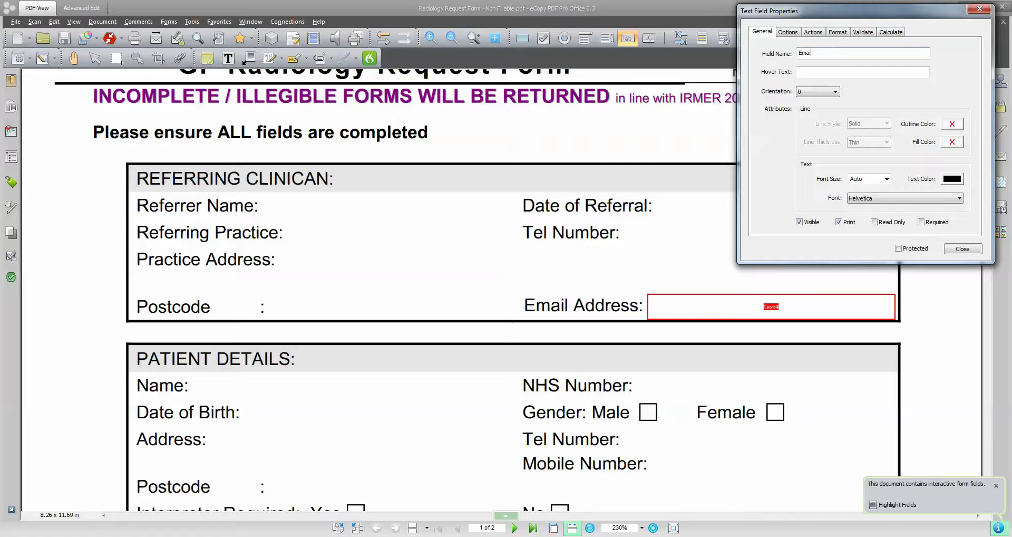
type("Addr")
left_click(972, 248)
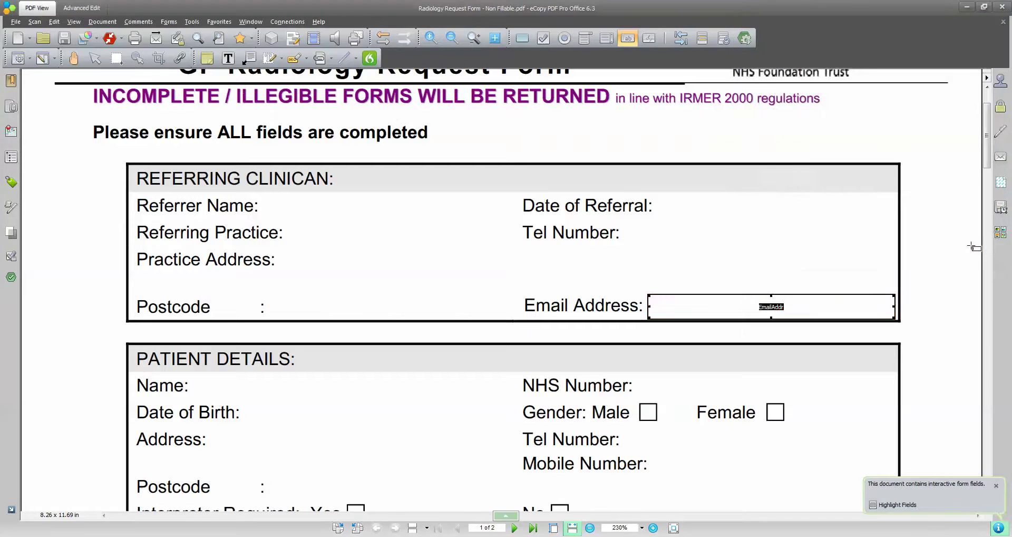
left_click(736, 305)
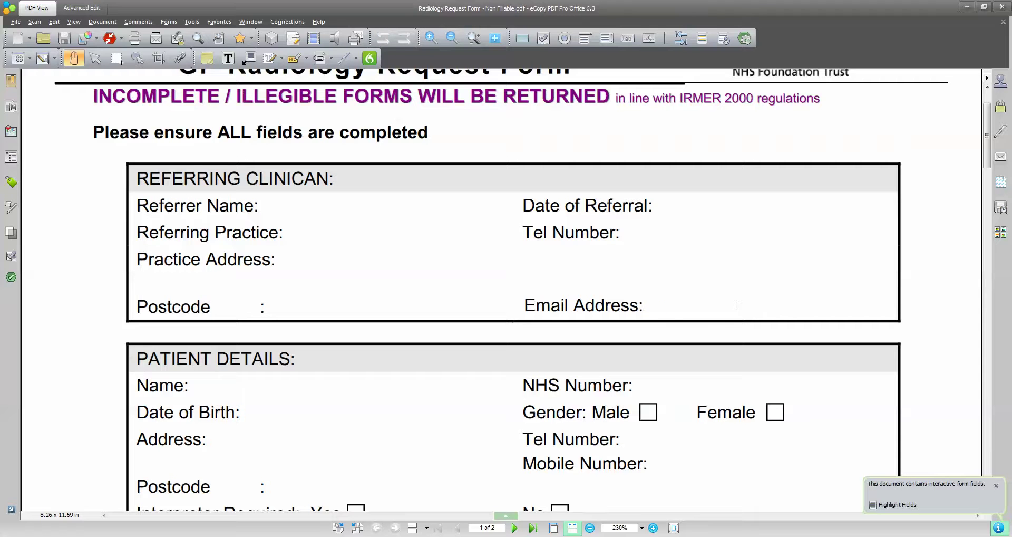
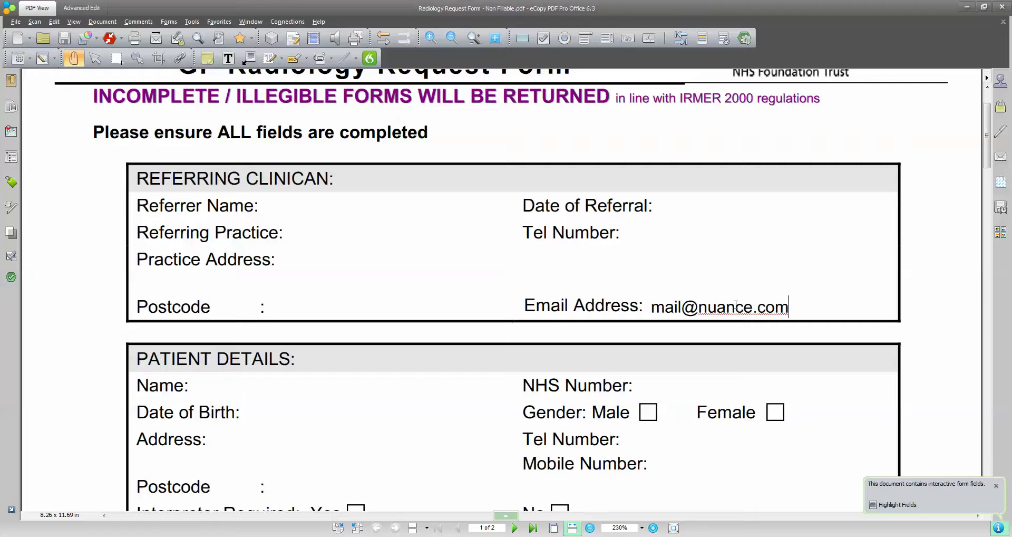